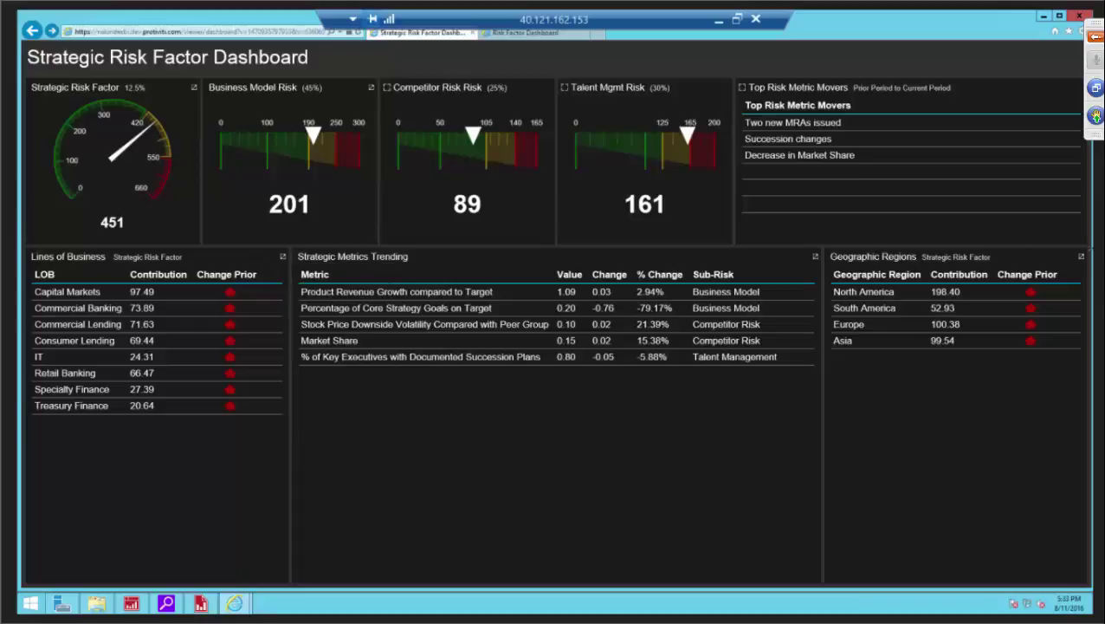
- Open the details for Product Revenue Growth compared to Target and filter them to Credit Risk with the Counterparty Credit Risk sub-risk
click(325, 296)
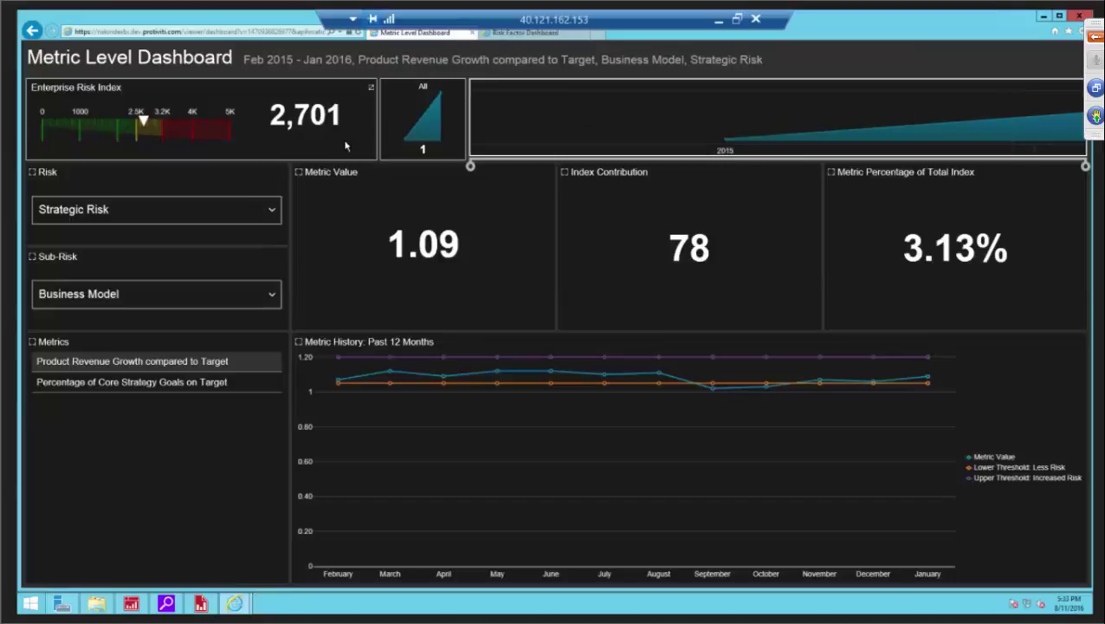
click(274, 212)
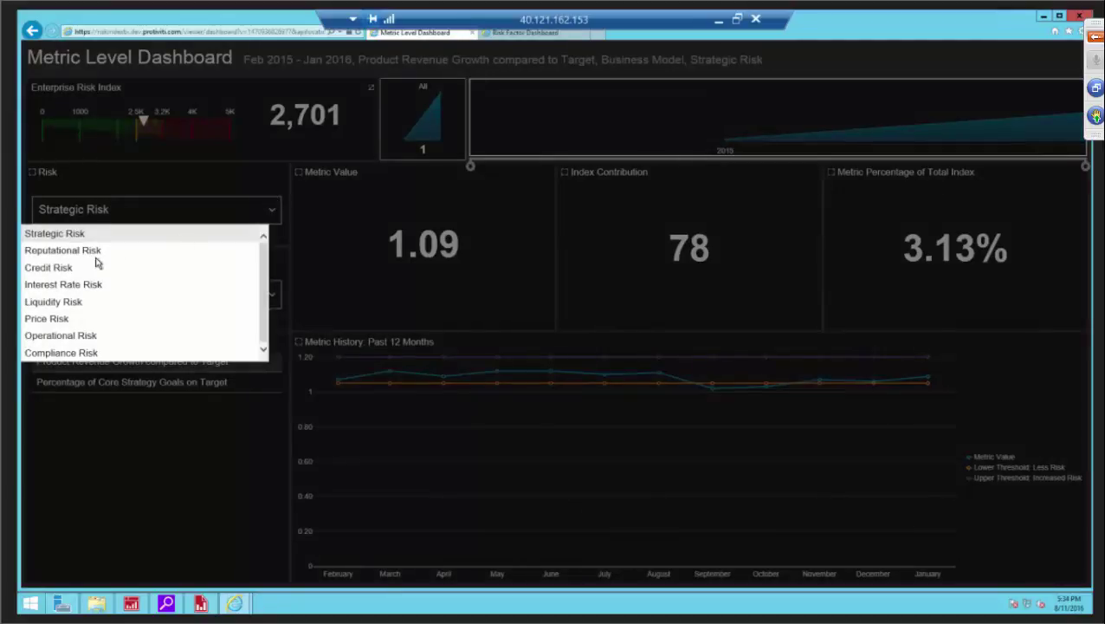
click(69, 268)
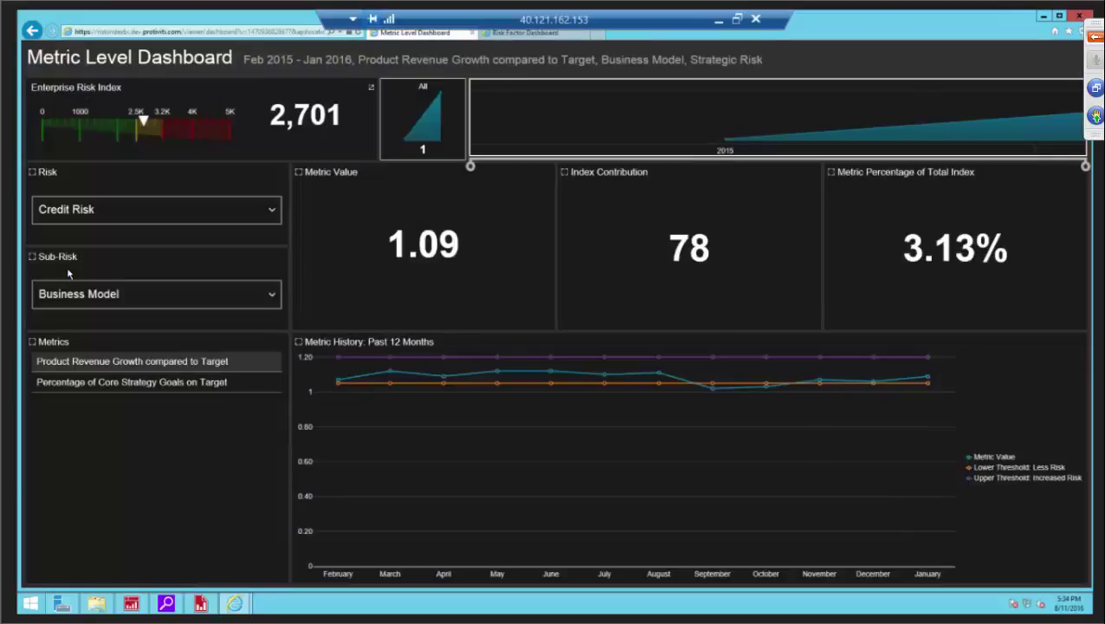
click(272, 296)
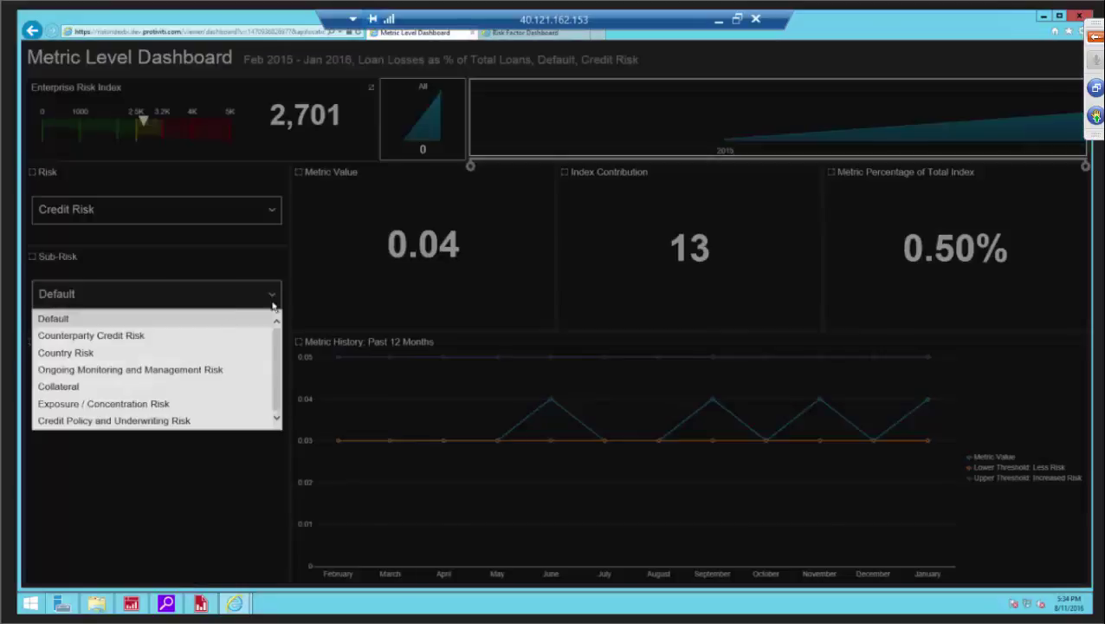
click(90, 339)
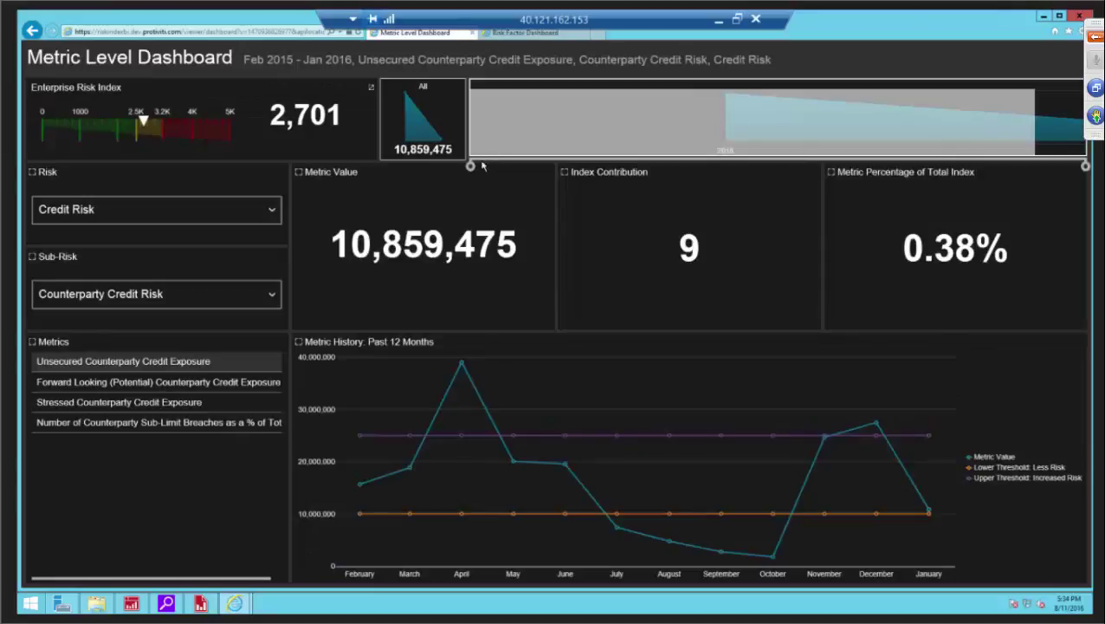
- Expand the time navigator to months, restrict the period to April through July 2015, and inspect May in the metric history
drag(470, 166, 530, 165)
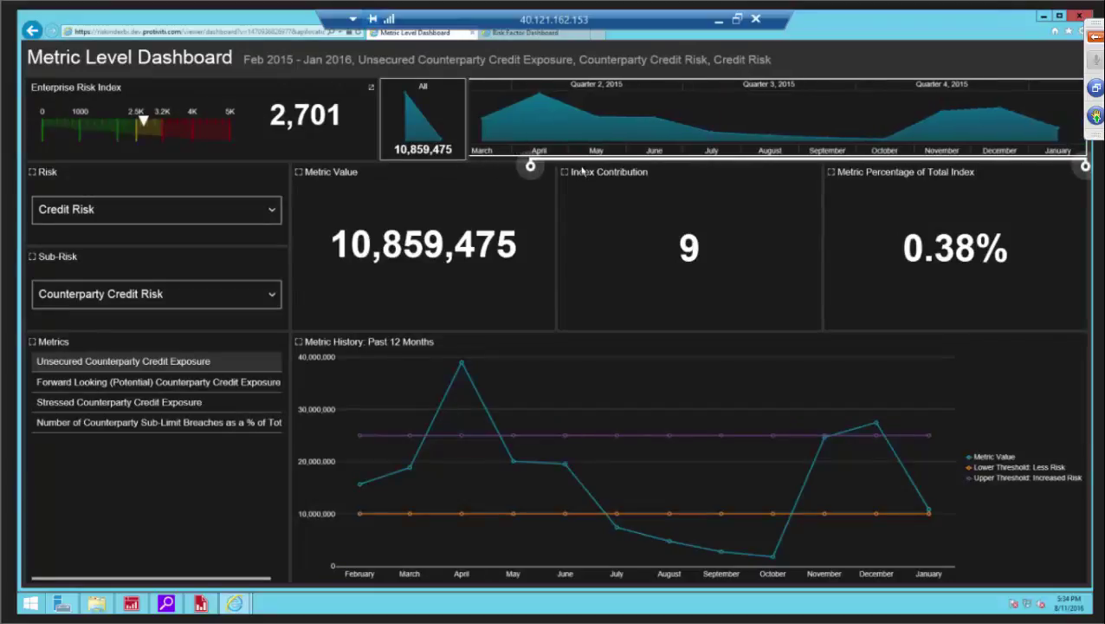
drag(557, 126, 740, 112)
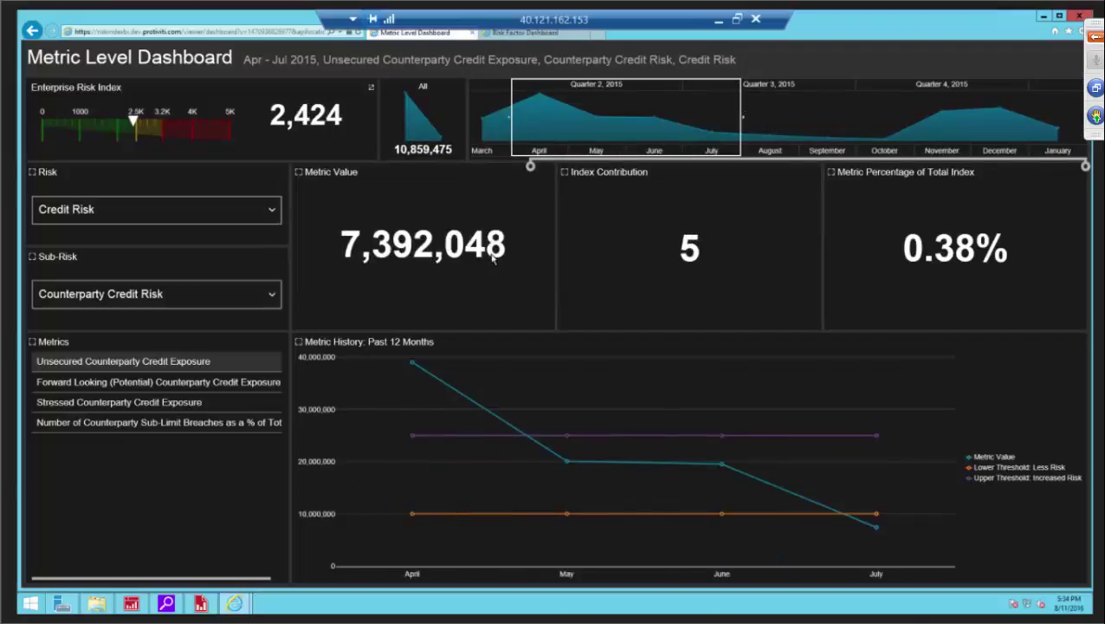
click(530, 424)
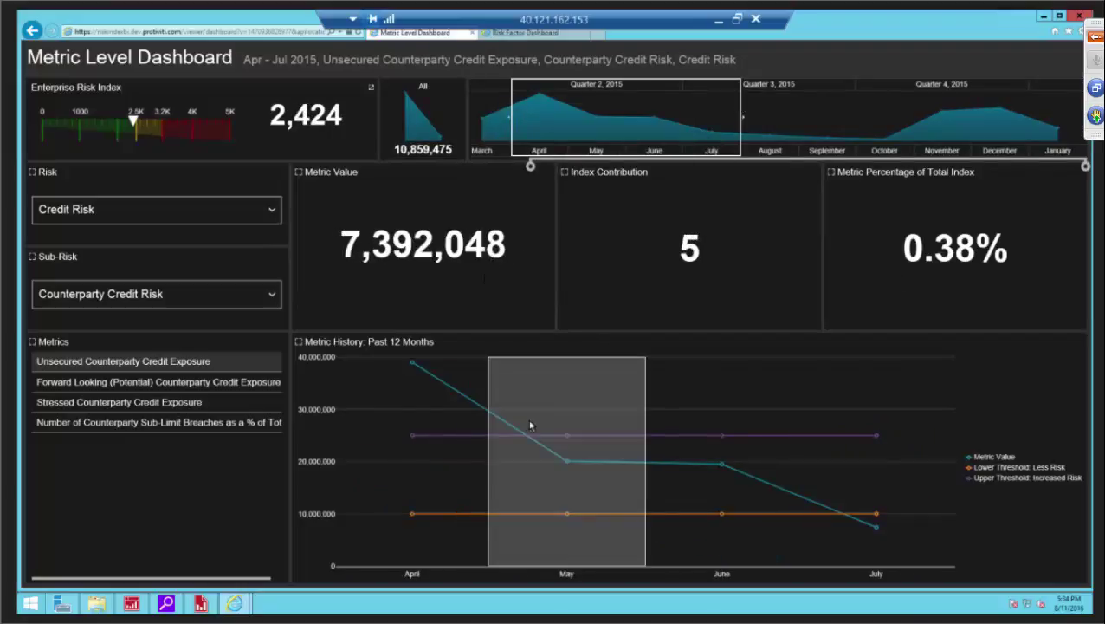
- Show the Risk Factor Dashboard and check its responsive layout by narrowing the browser window and restoring its full width
click(521, 33)
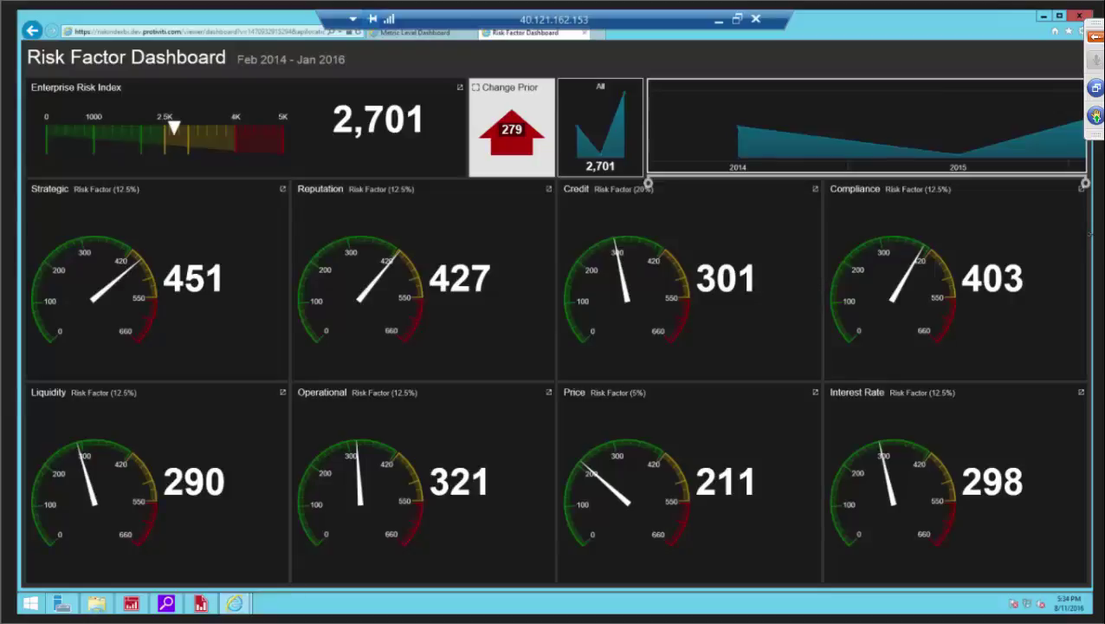
drag(1089, 235, 452, 267)
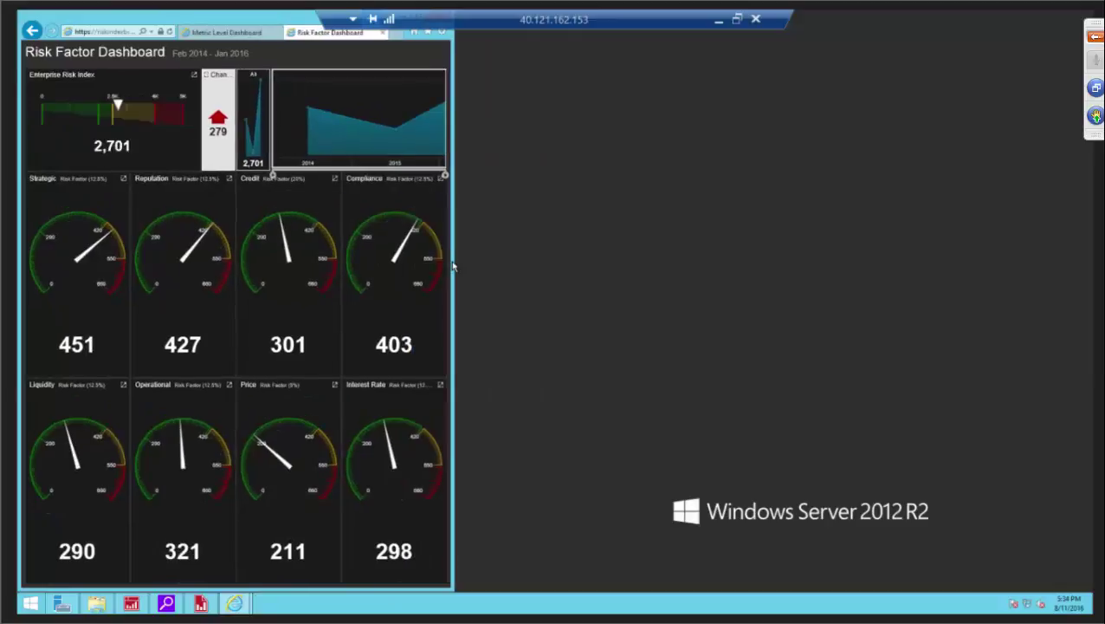
drag(452, 266, 1090, 260)
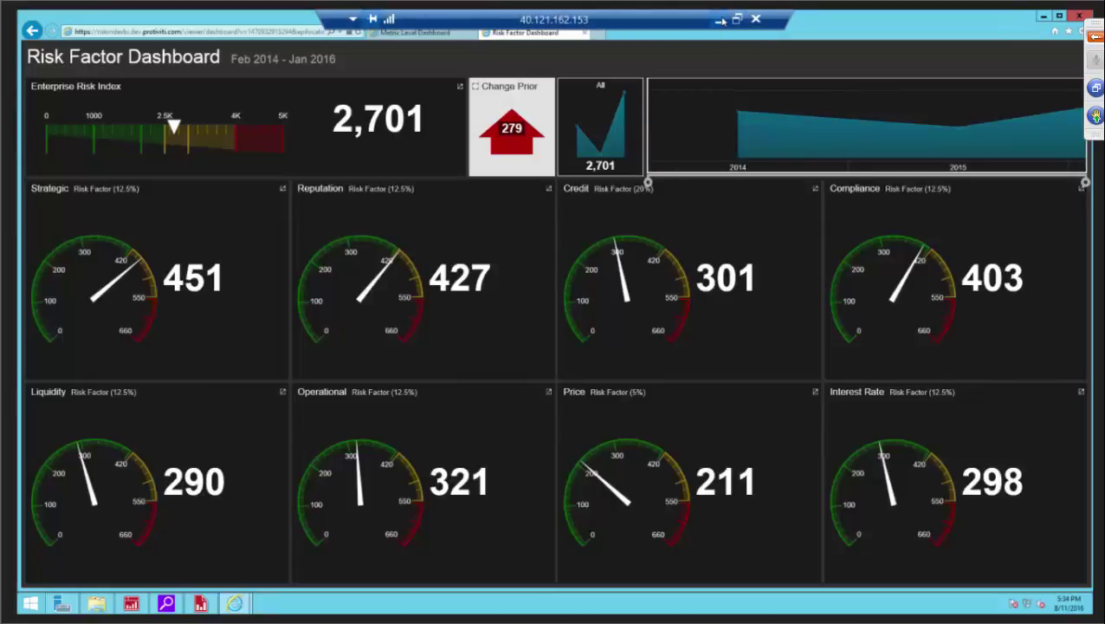
- Minimize the remote desktop session and switch to SQL Server Mobile Report Publisher
click(721, 21)
click(317, 601)
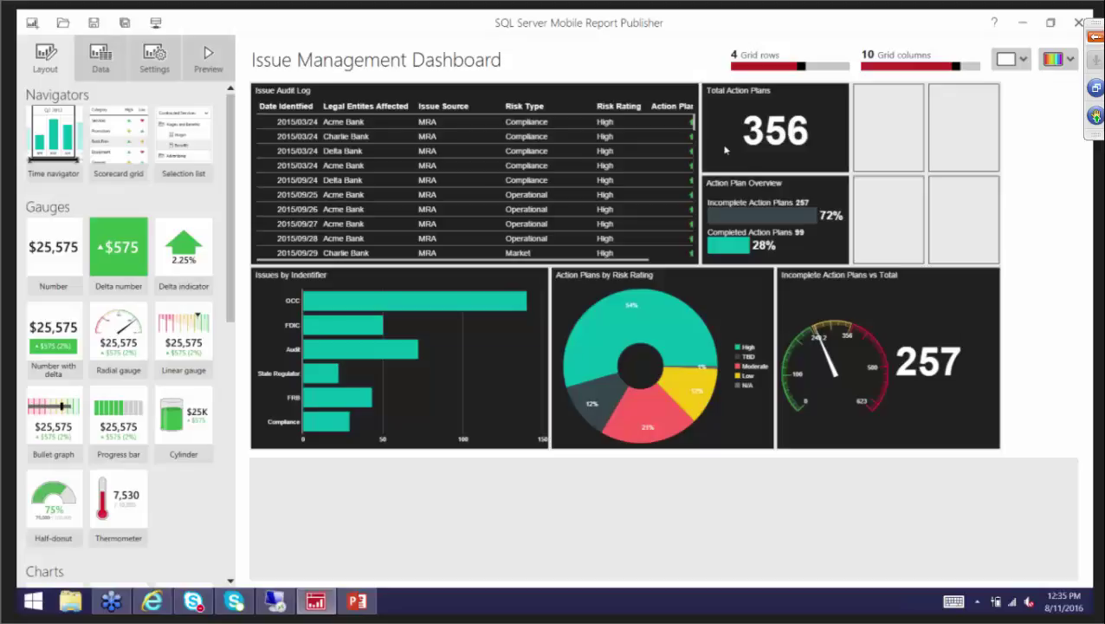
- Try the Total Action Plans tile in the empty cells beside Action Plan Overview and return it to its original place
click(771, 145)
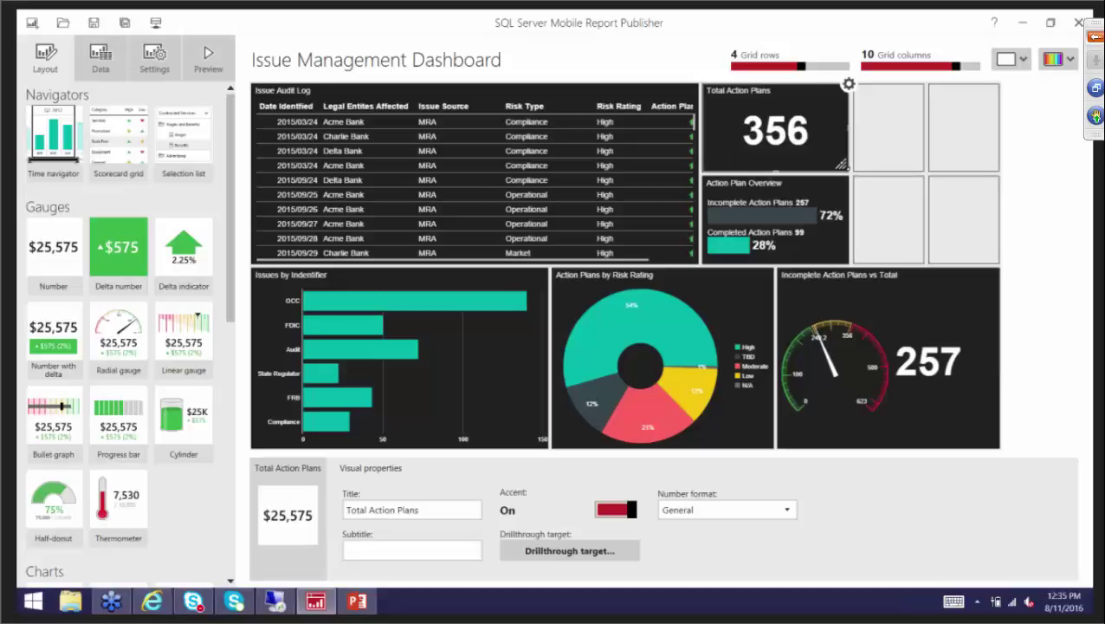
mouse_move(840, 163)
mouse_down()
mouse_move(766, 169)
mouse_move(854, 170)
mouse_up()
drag(801, 131, 953, 224)
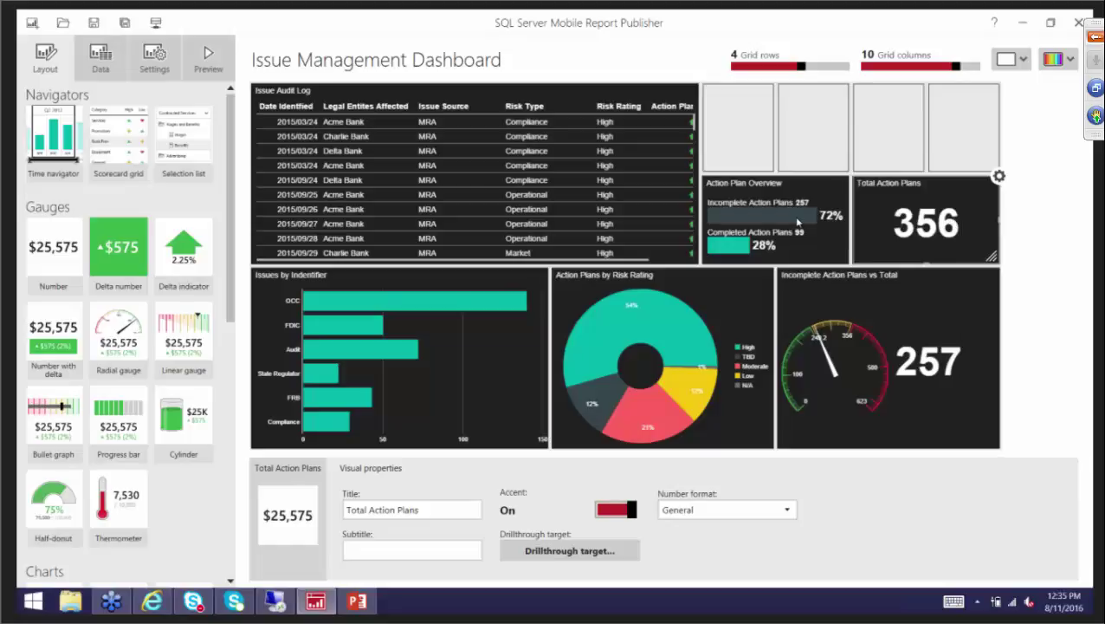
drag(799, 160, 772, 134)
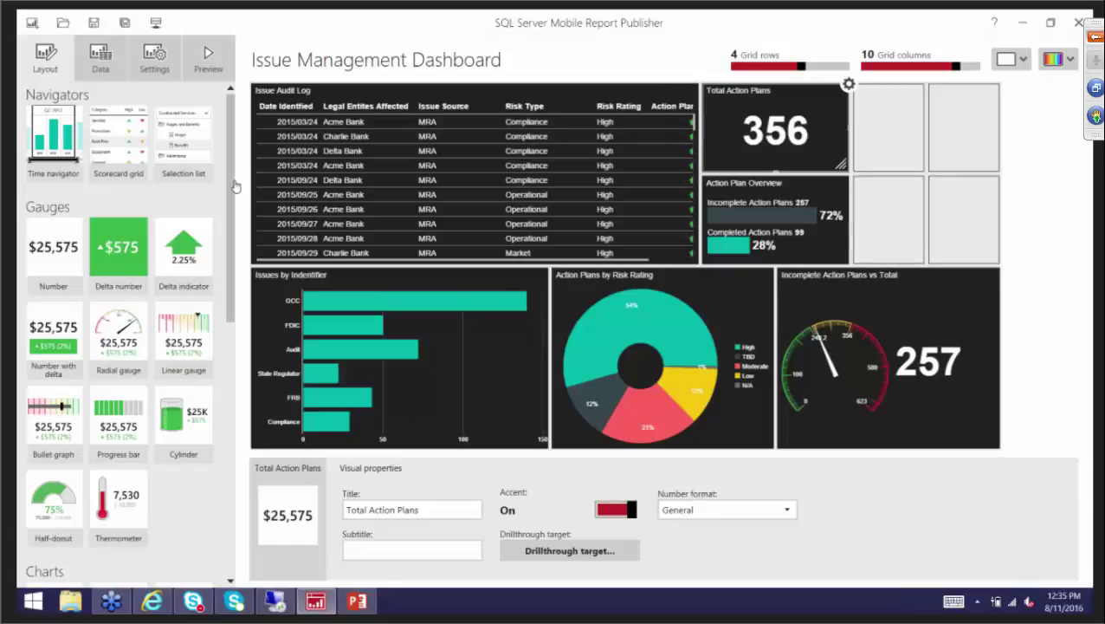
- Review the available report elements from gauges through charts, maps and data grids
scroll(227, 216, down, 2)
scroll(227, 217, down, 1)
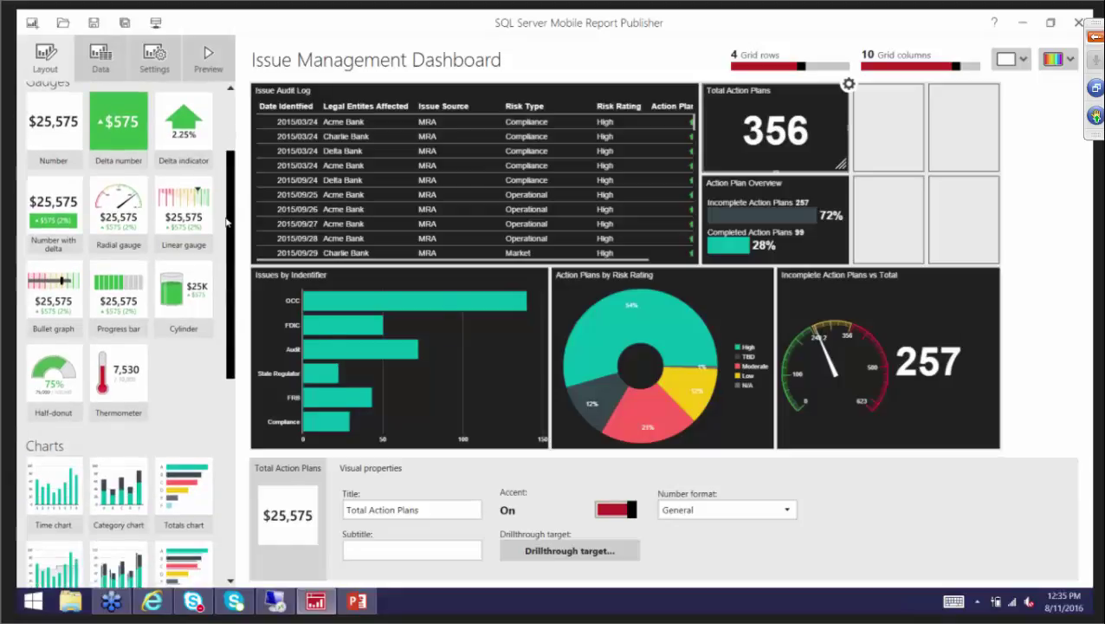
scroll(223, 231, down, 3)
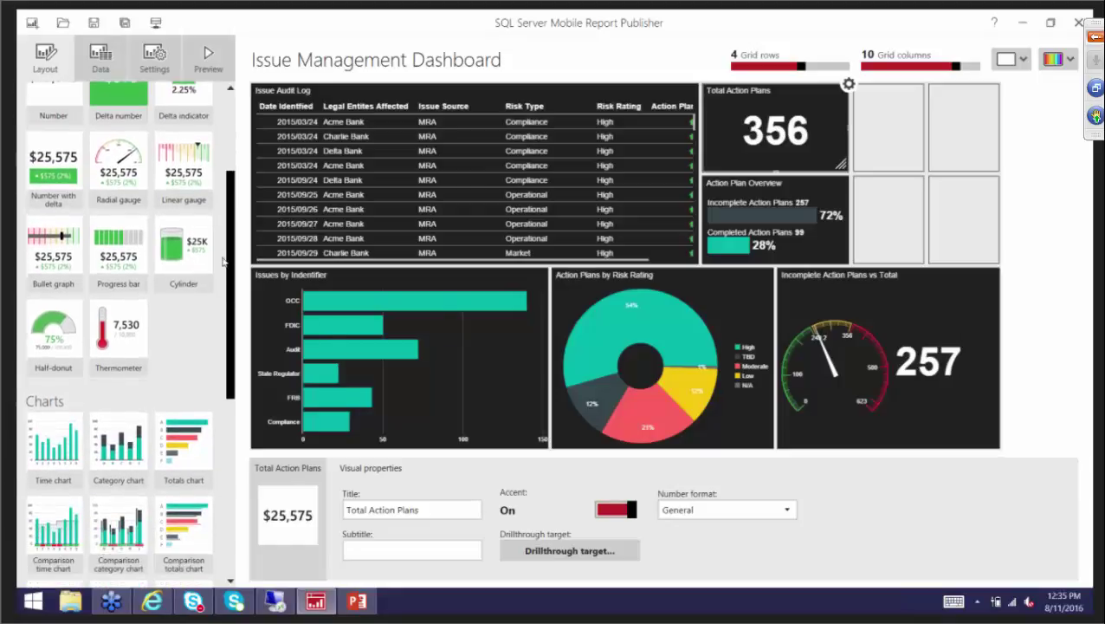
drag(222, 280, 231, 442)
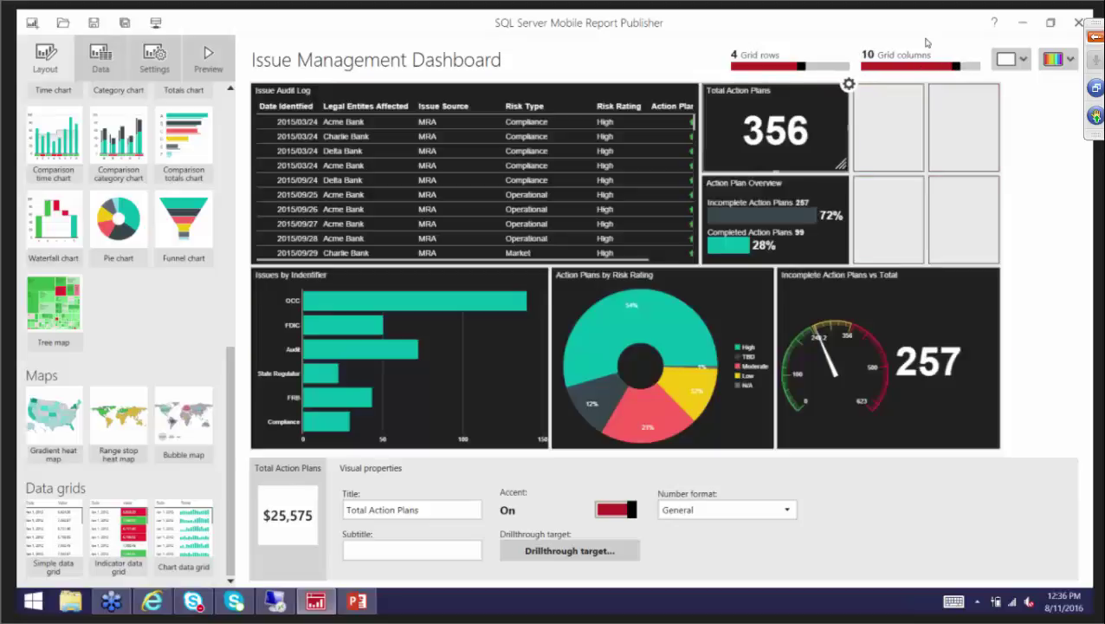
- Show the report's Tablet layout and select the Action Plans by Risk Rating chart
click(1024, 61)
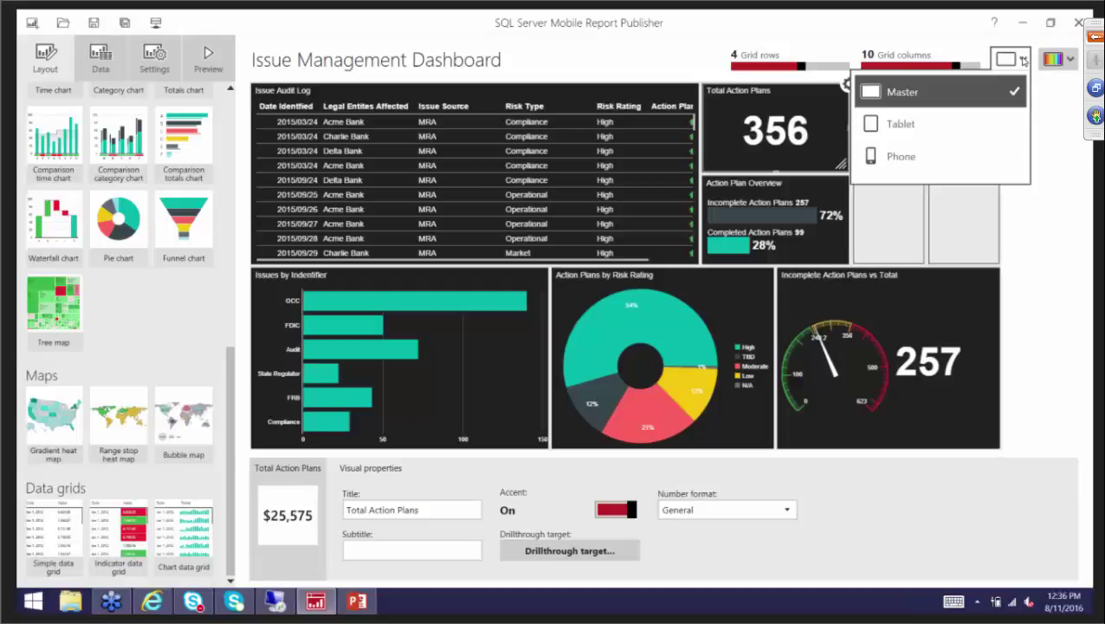
click(1009, 123)
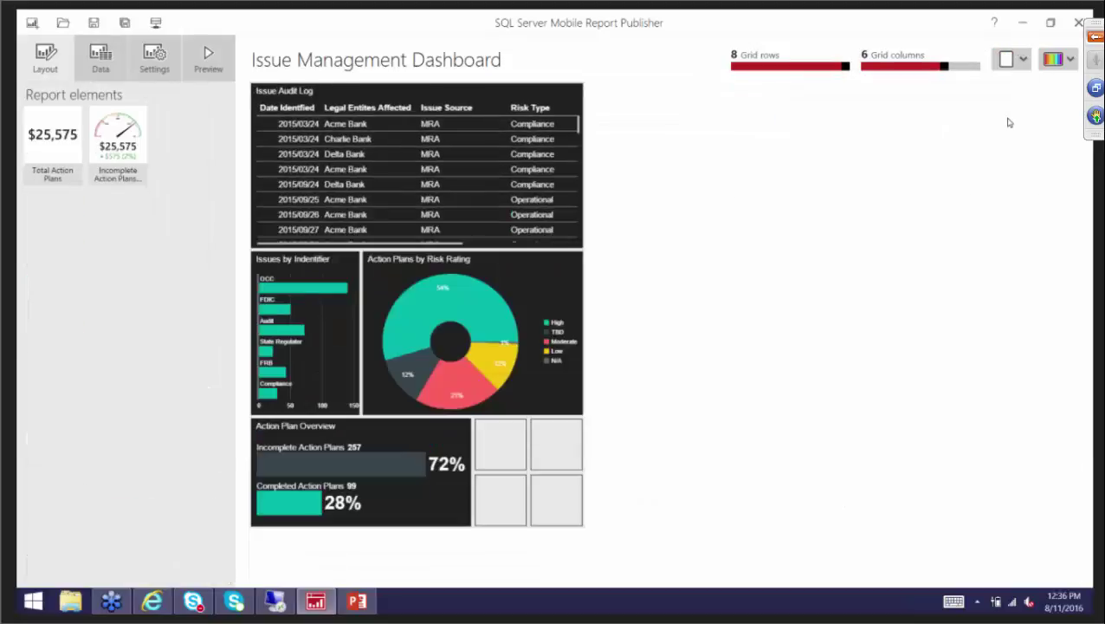
click(1023, 60)
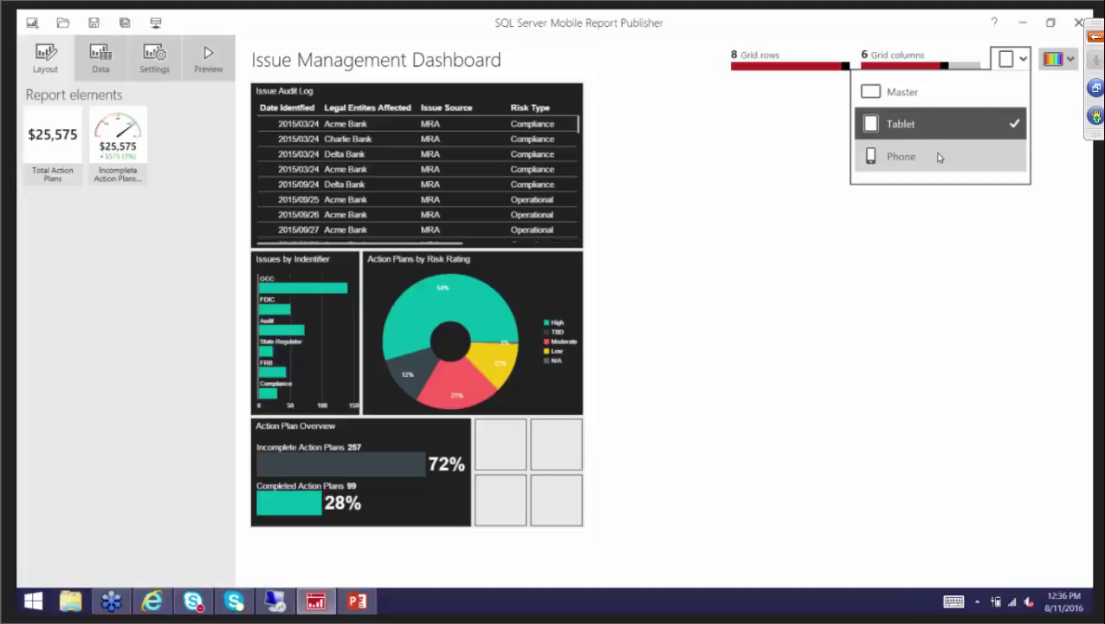
click(694, 337)
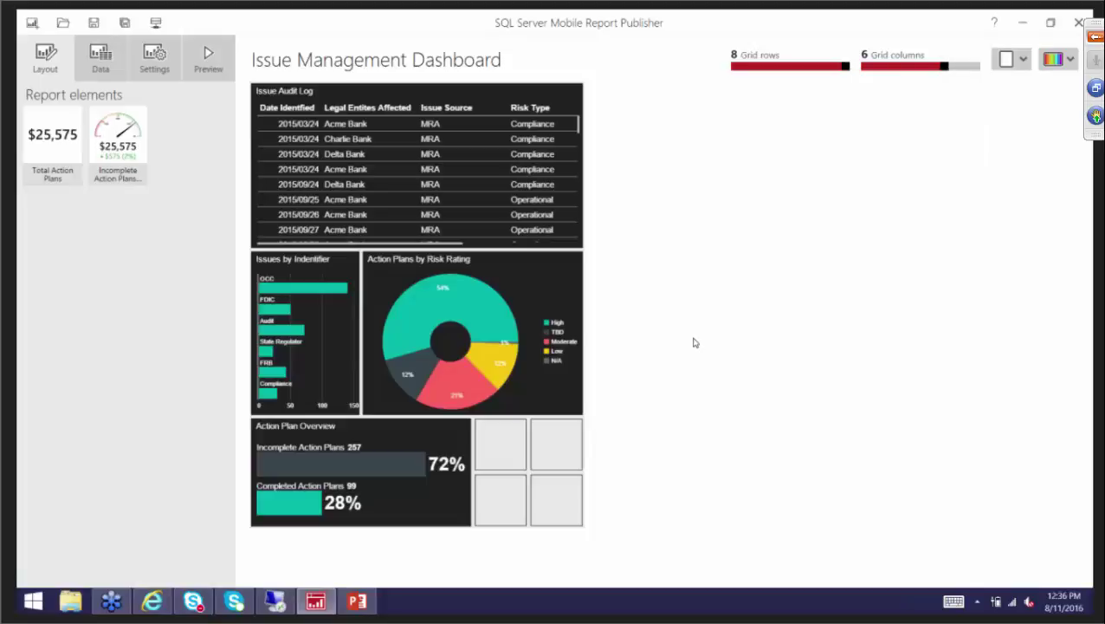
mouse_move(584, 330)
mouse_down()
mouse_move(531, 331)
mouse_move(582, 332)
mouse_up()
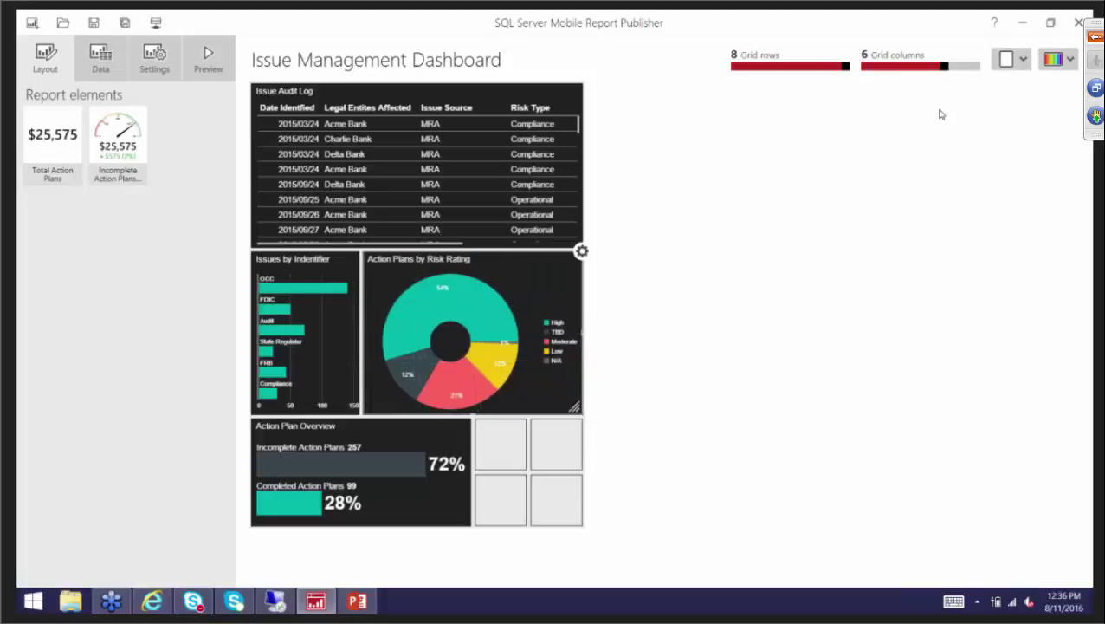
- In the Phone layout, narrow Action Plan Overview to two columns and move the Action Plans by Risk Rating chart beside it
click(1019, 61)
click(960, 161)
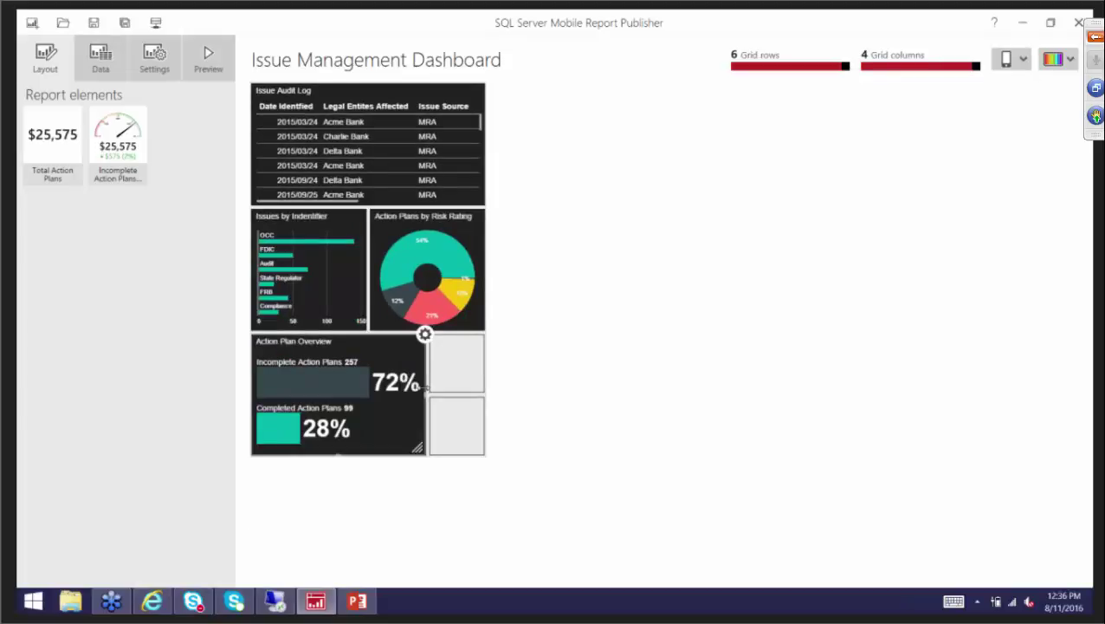
drag(424, 390, 371, 389)
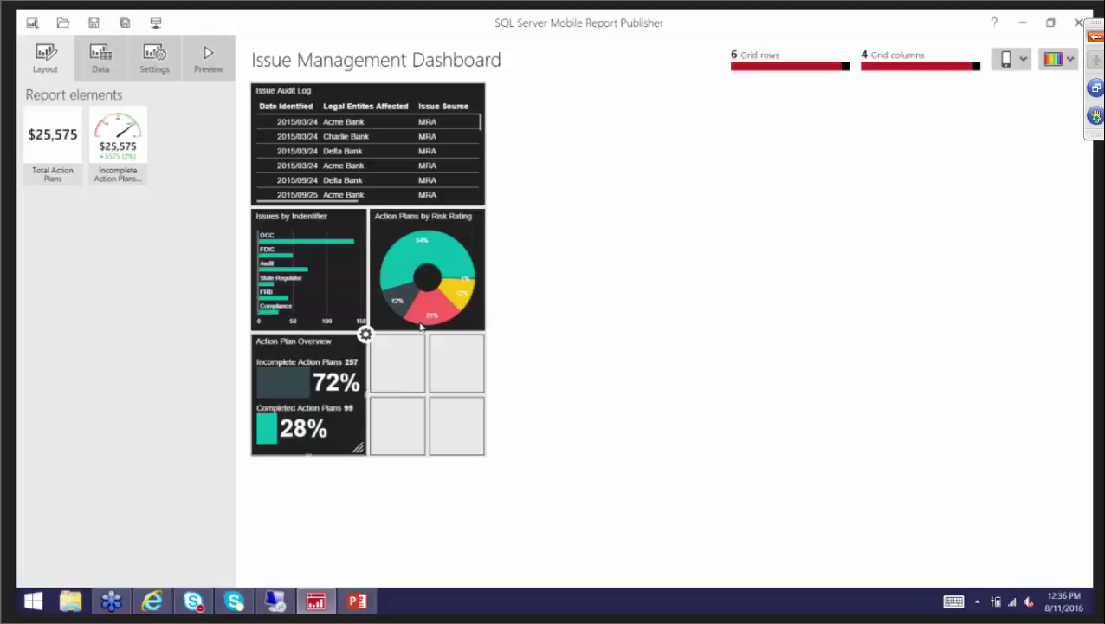
click(467, 302)
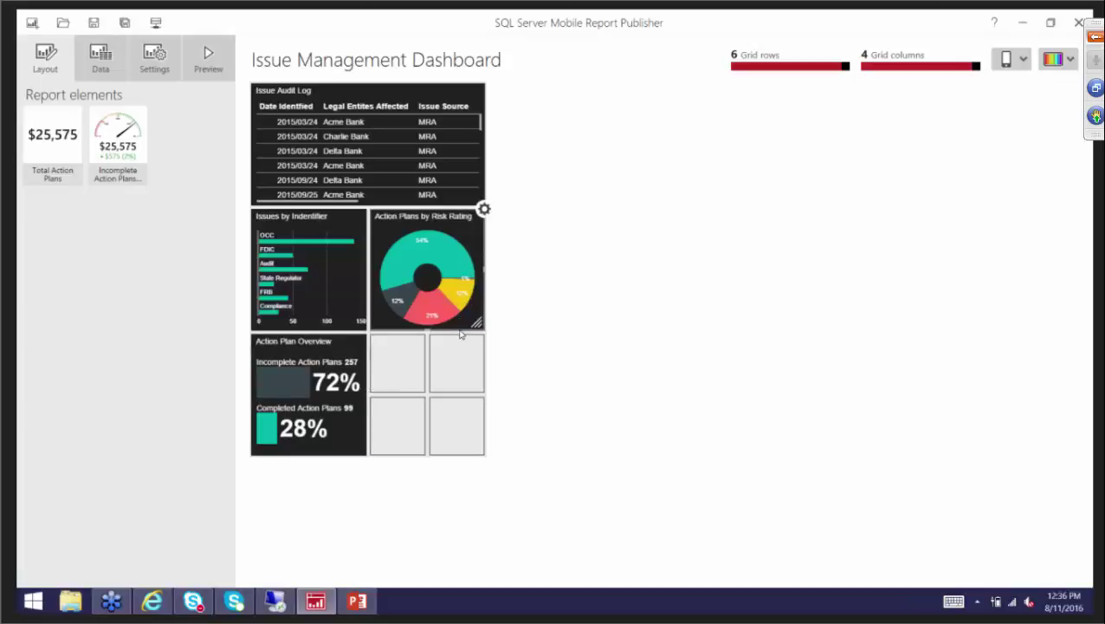
drag(476, 321, 468, 447)
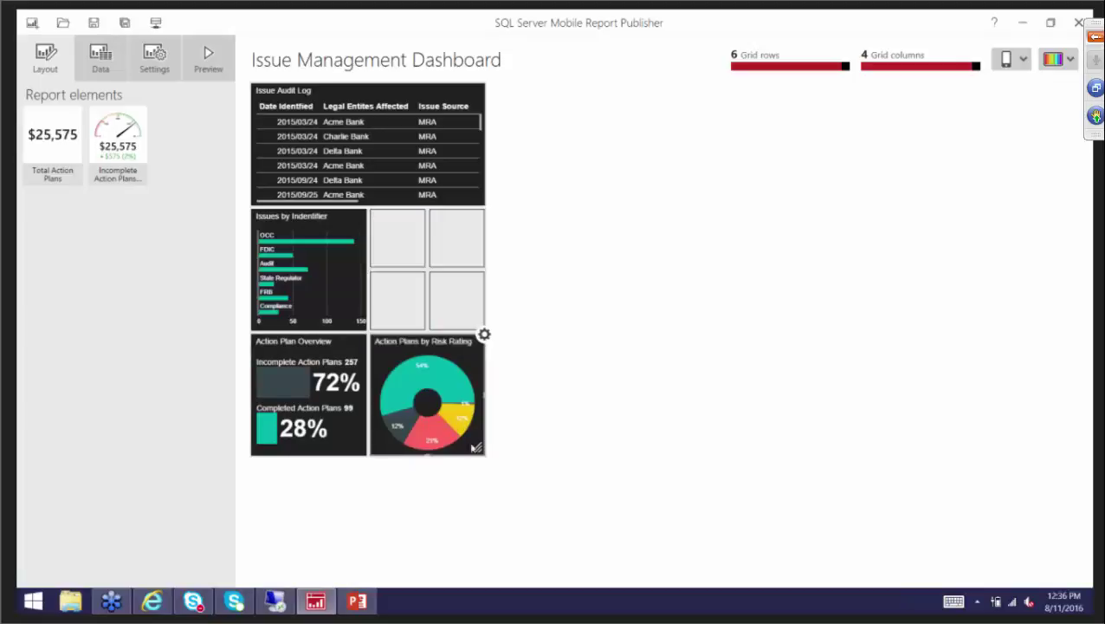
- In the Master layout, add a half-donut gauge beside Total Action Plans and enlarge it to fill the empty two-by-two cells
click(1015, 59)
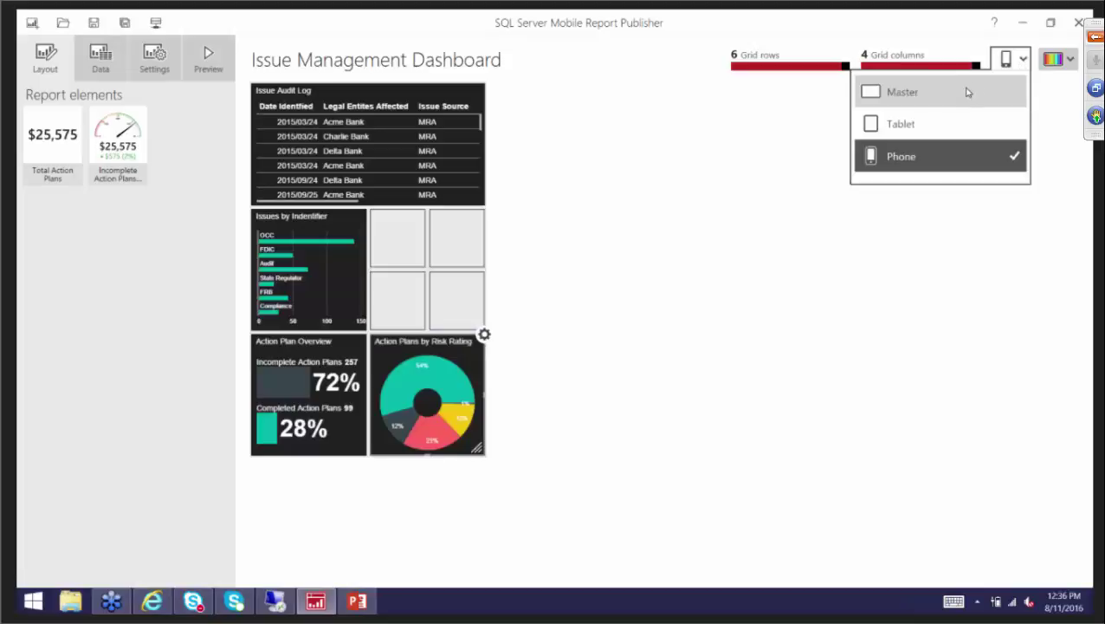
click(967, 91)
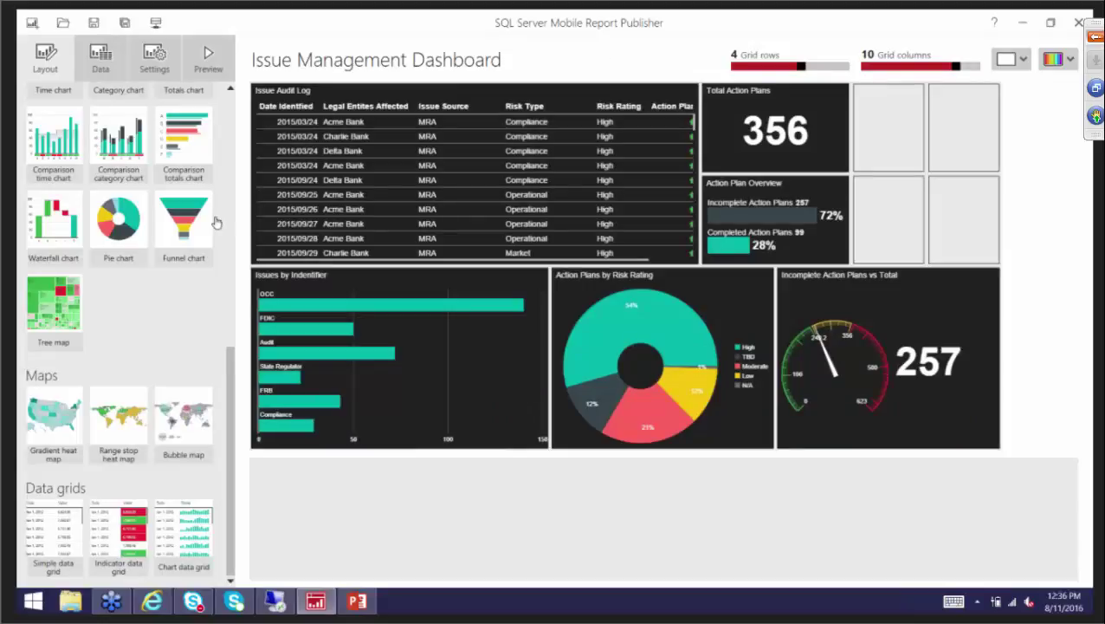
drag(229, 368, 232, 104)
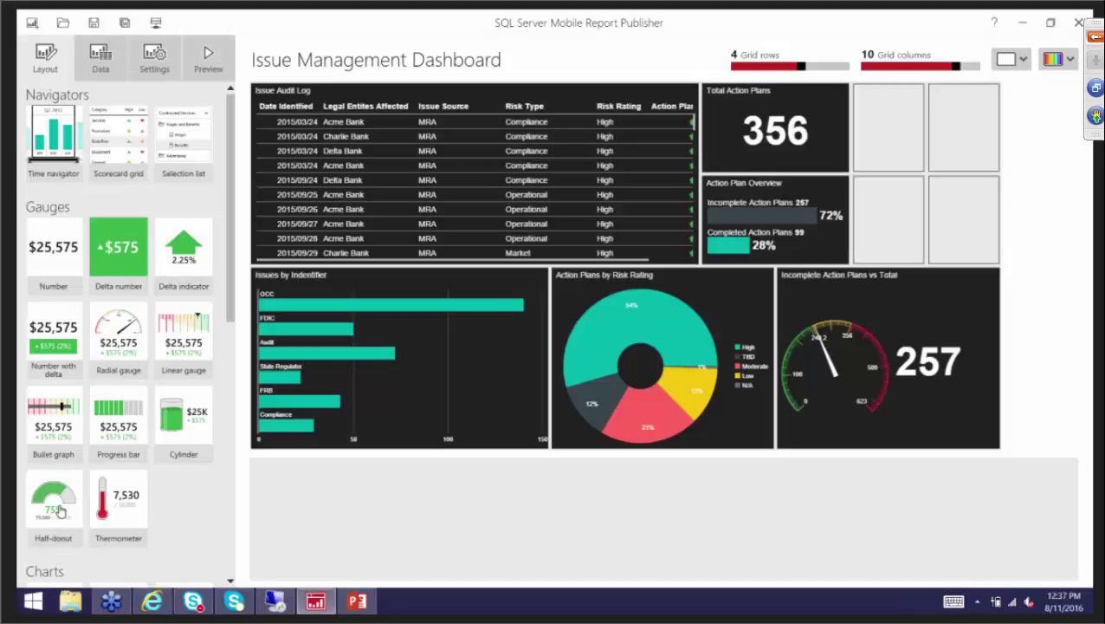
drag(59, 512, 883, 117)
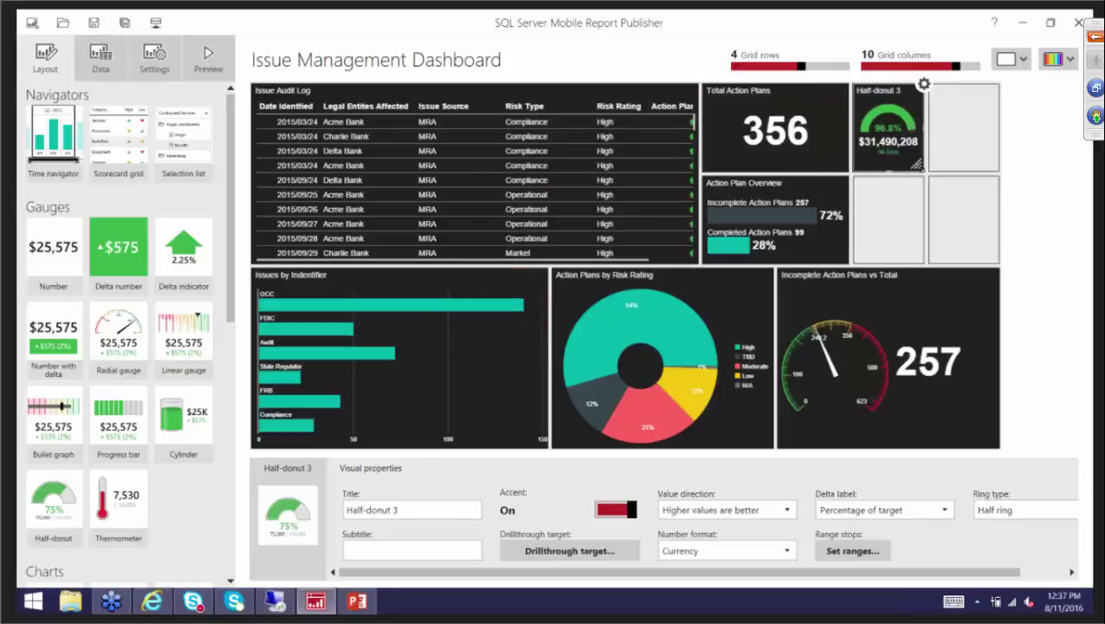
drag(916, 163, 994, 260)
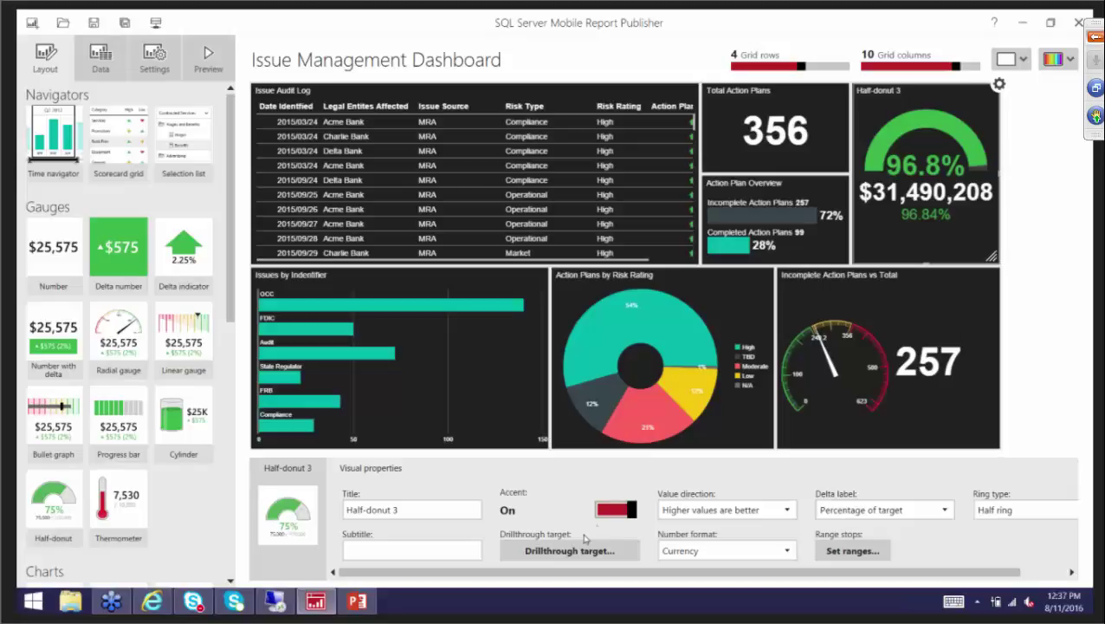
- Title the half-donut gauge "Completion Progress" and keep its value direction as Higher values are better
drag(406, 511, 302, 518)
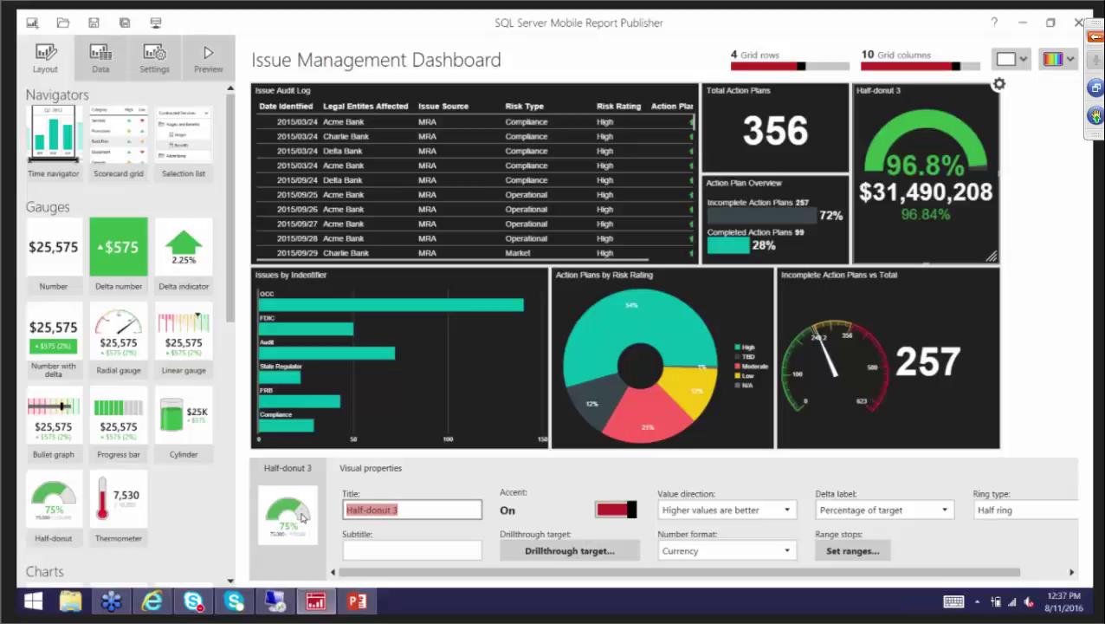
text(Completion P)
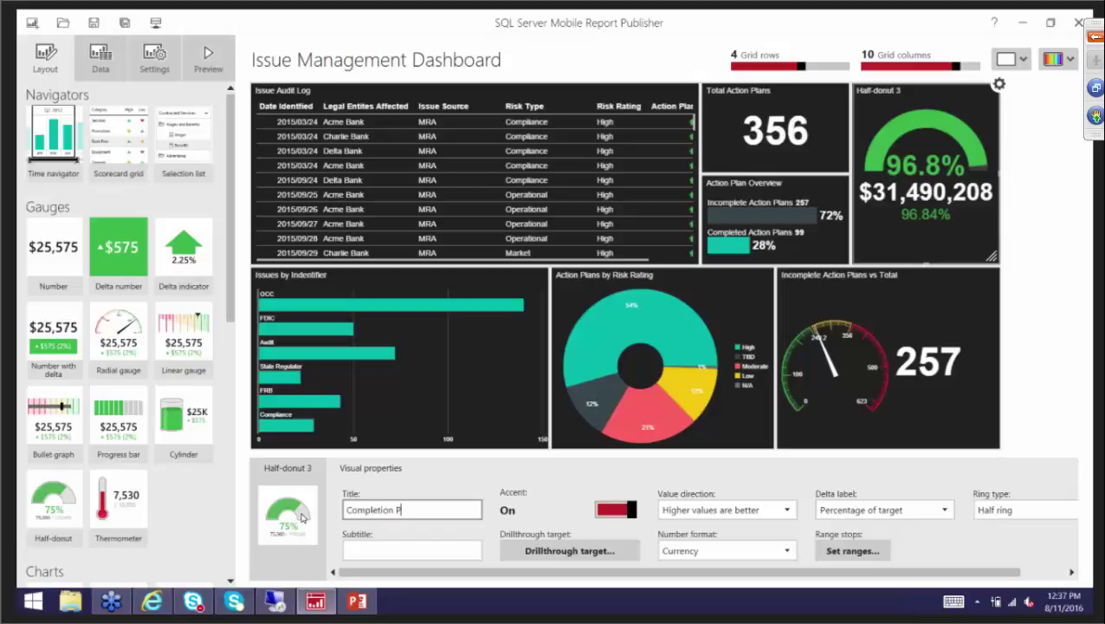
text(rogress)
click(790, 512)
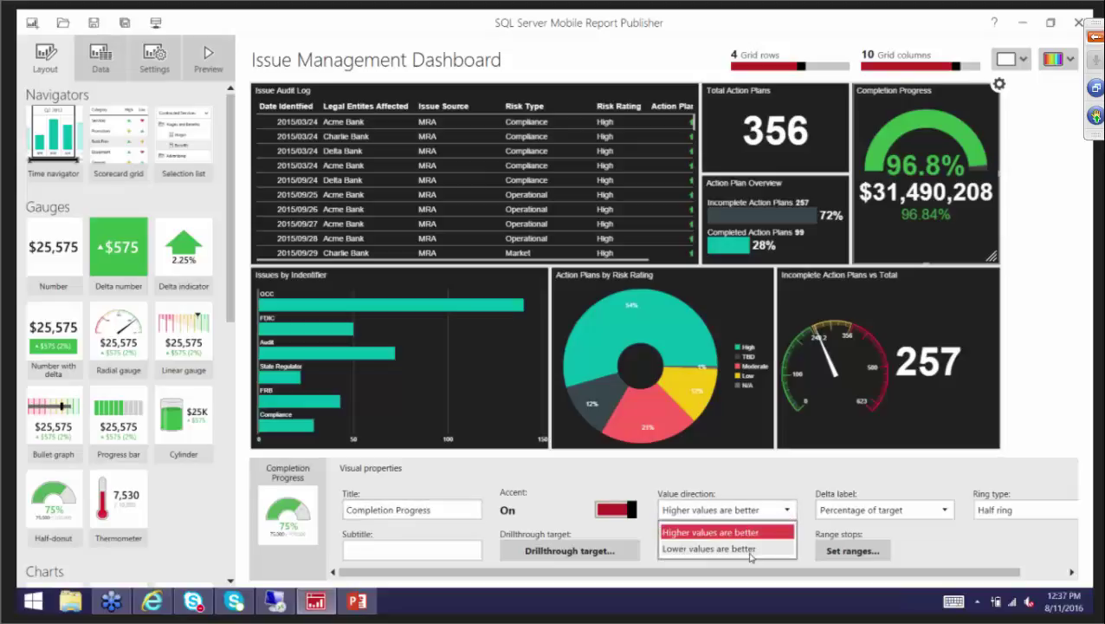
click(804, 468)
- Set the Completion Progress gauge's delta label to Value and its number format to General without decimals
click(947, 510)
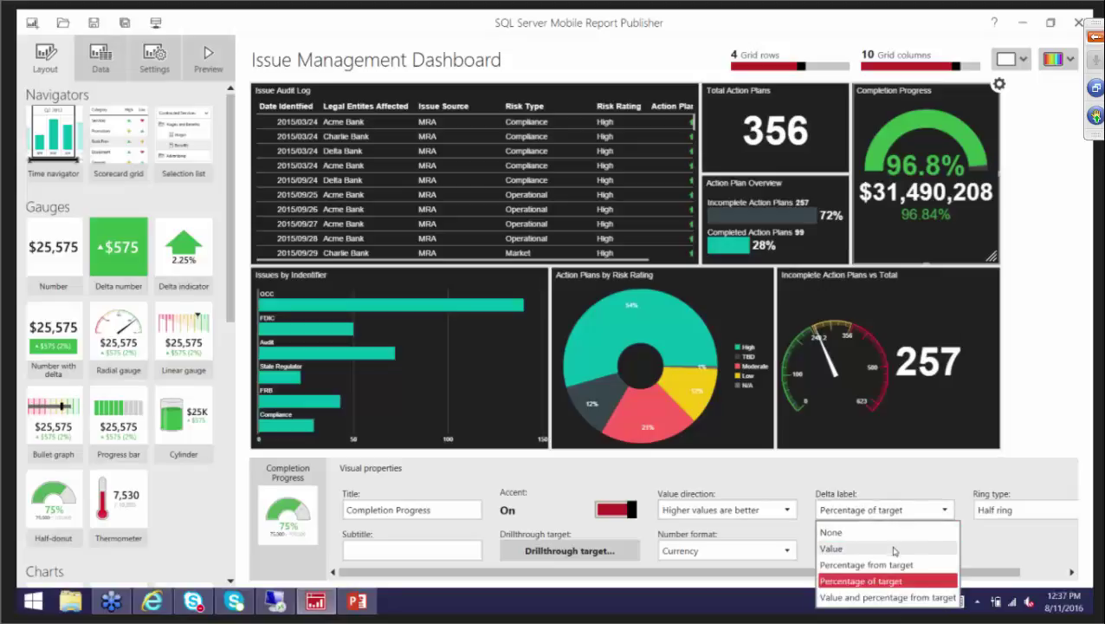
click(895, 549)
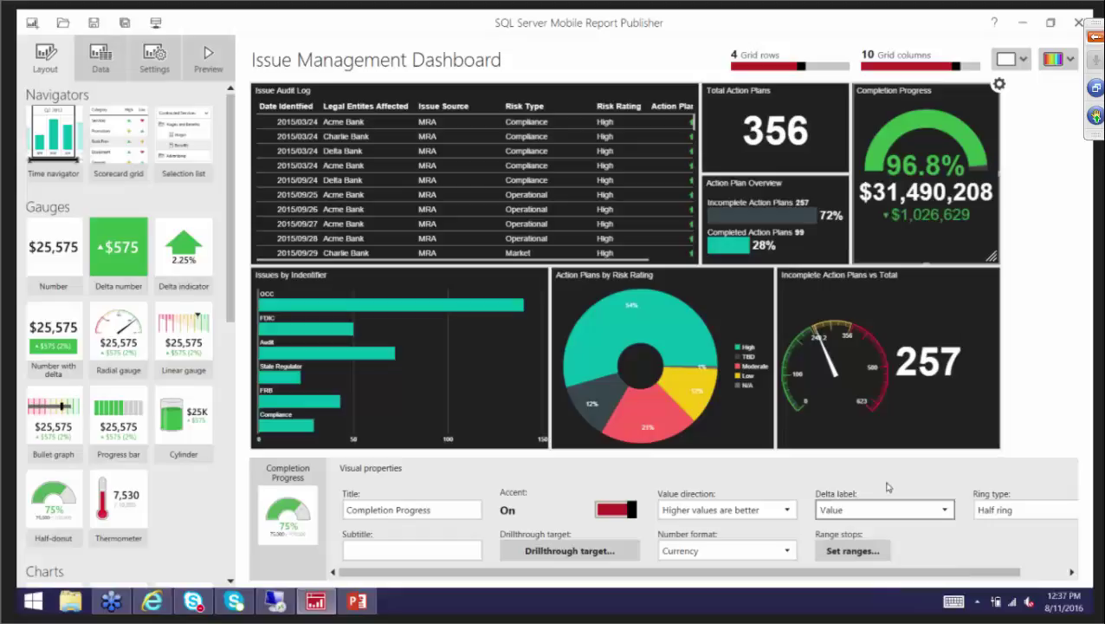
click(726, 551)
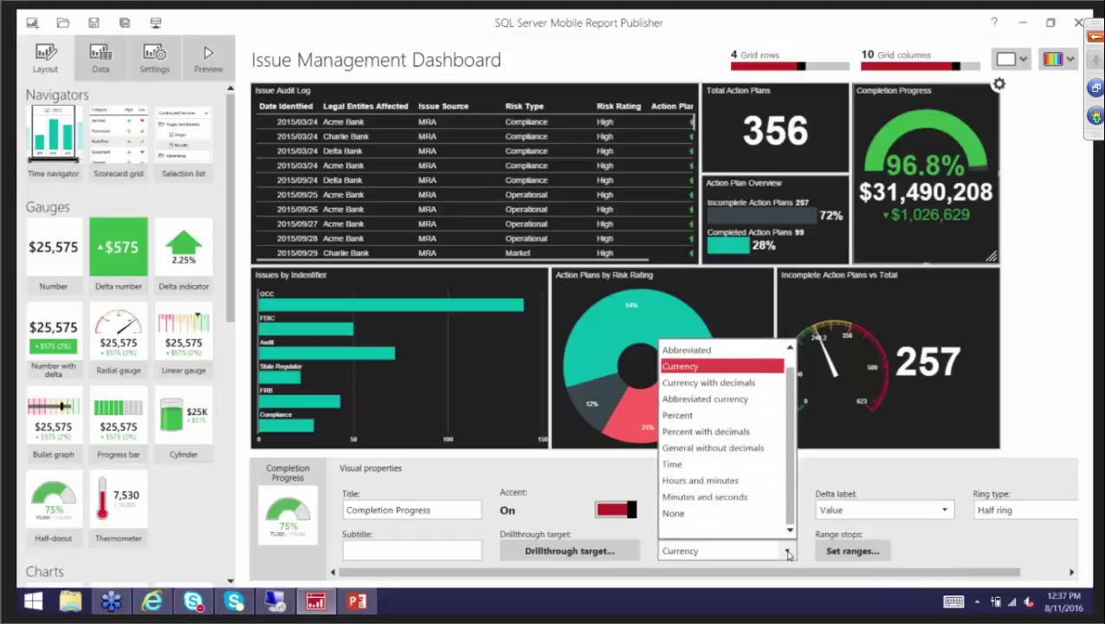
click(689, 448)
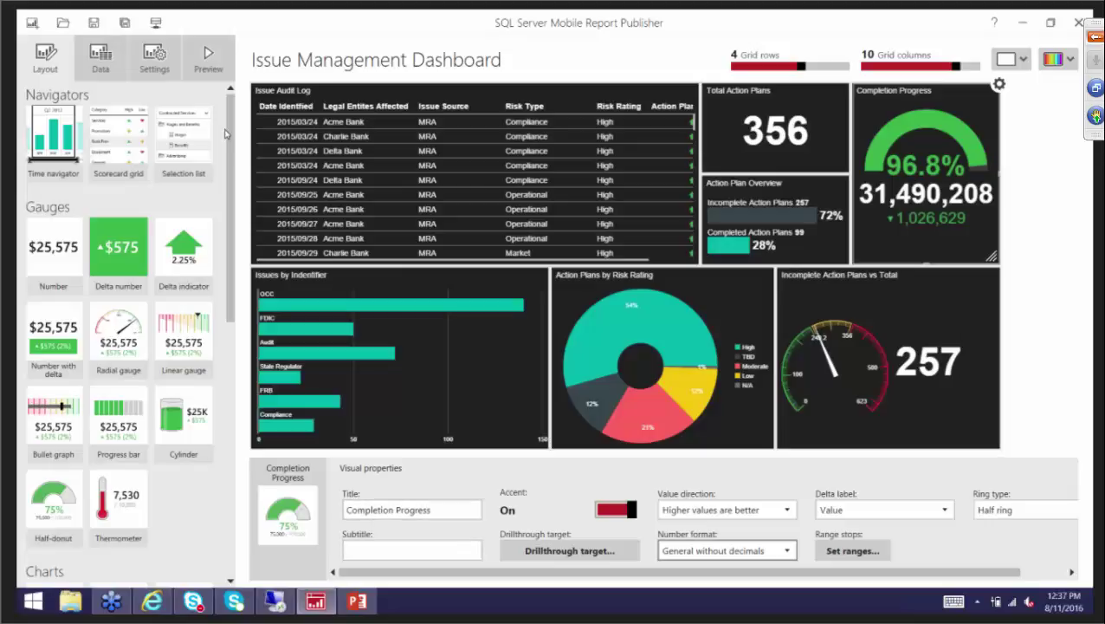
- Use the IssueManagement table as the data source for both the main and comparison values of the Completion Progress gauge
click(102, 73)
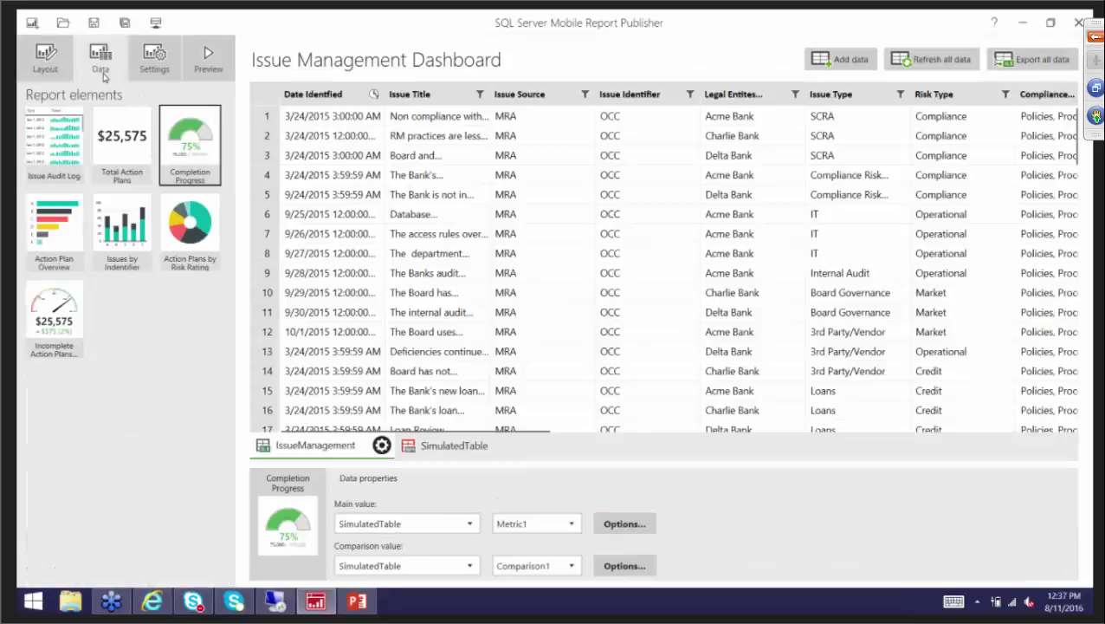
click(470, 525)
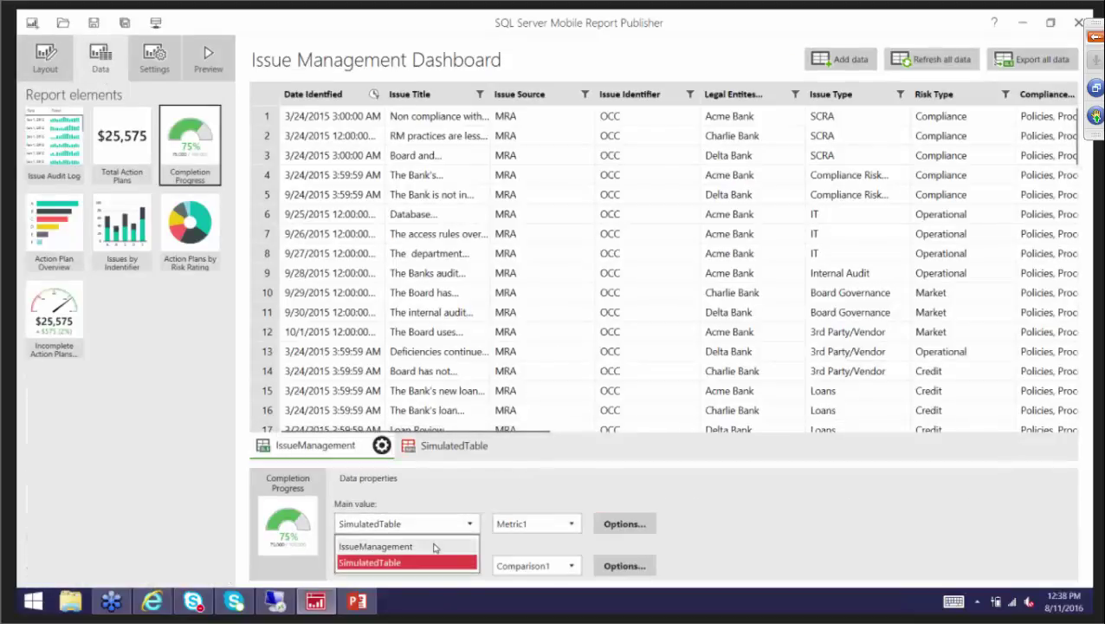
click(435, 547)
click(459, 563)
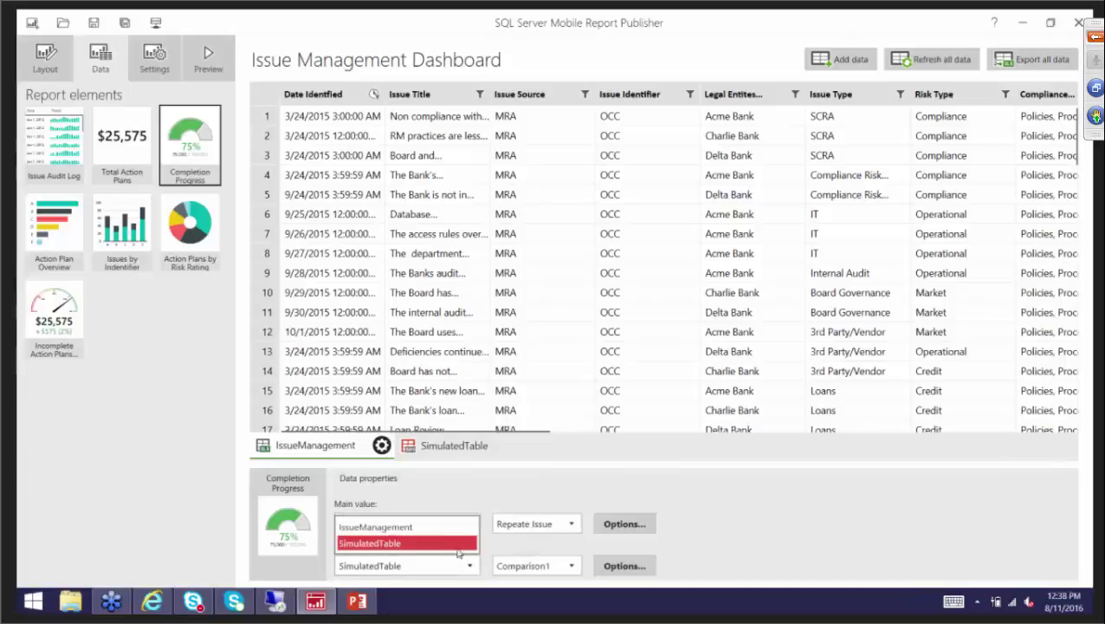
click(440, 528)
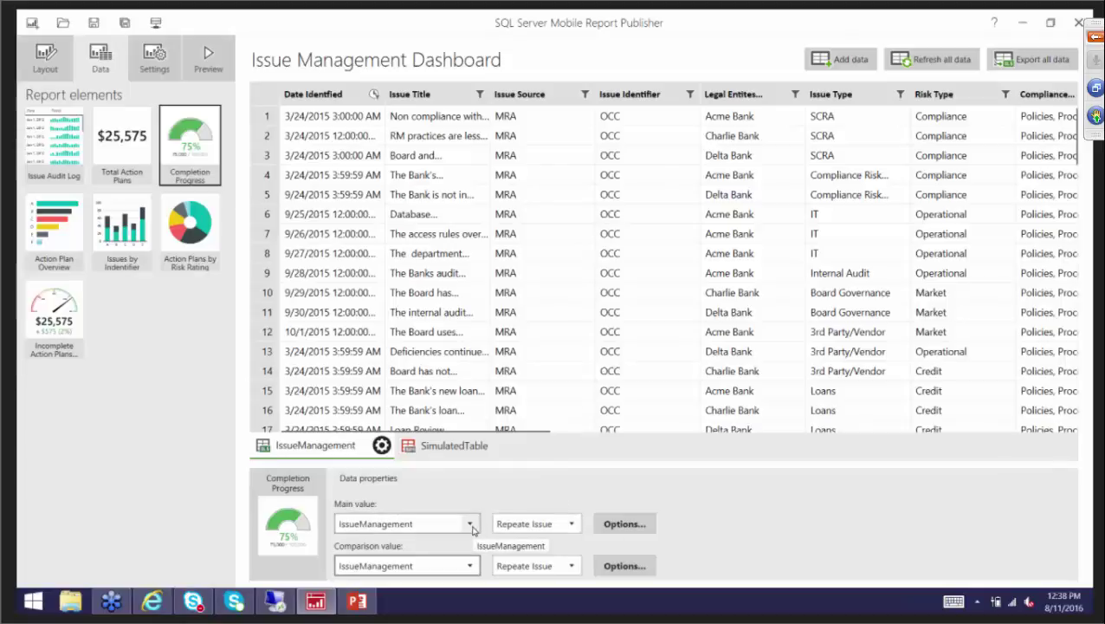
- Compare Completed Action Plans as the gauge's main value against Total Action Plans, keeping Sum aggregation for the main value
click(570, 524)
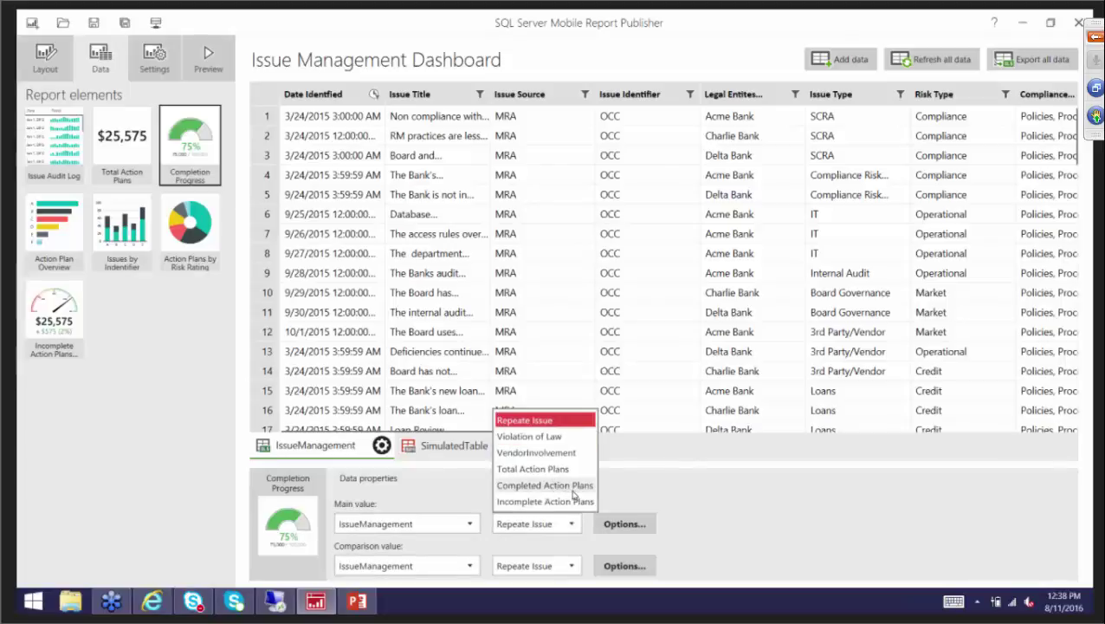
click(573, 493)
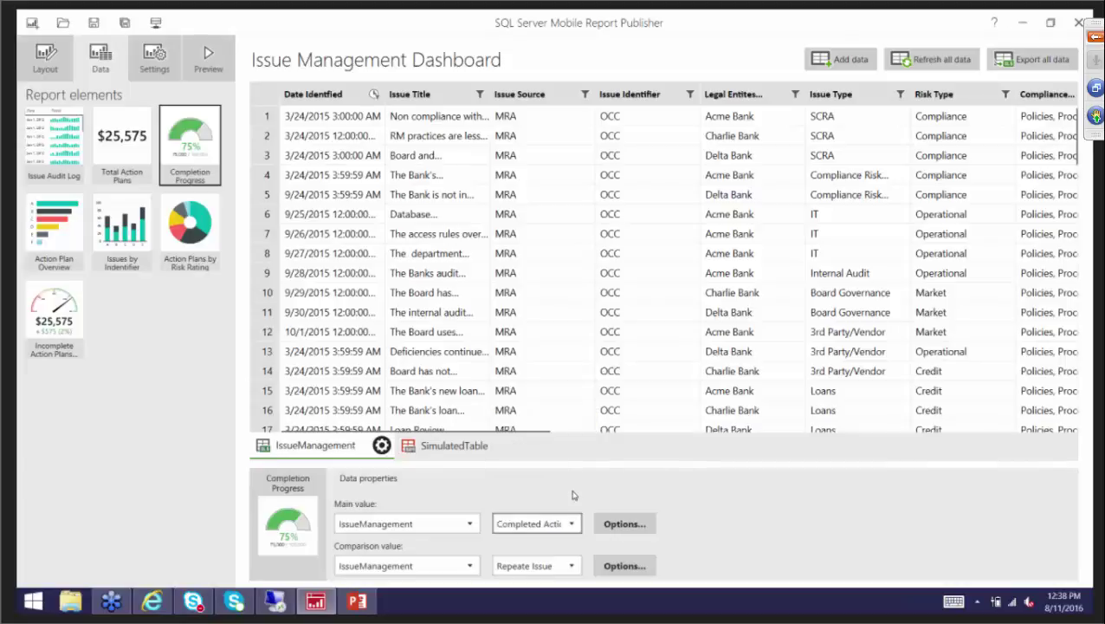
click(572, 563)
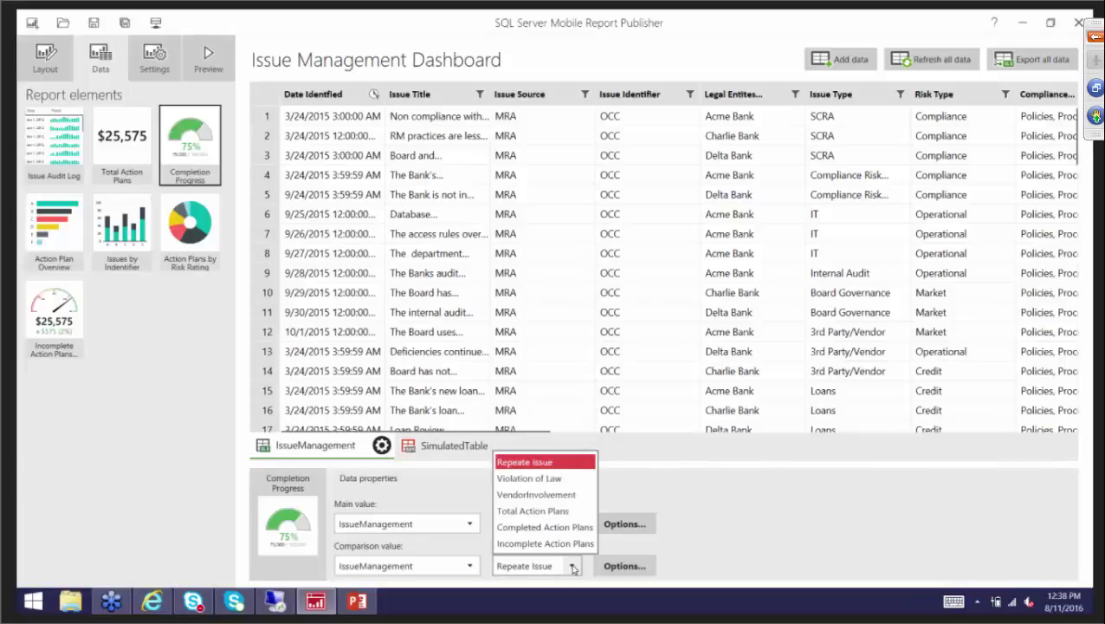
click(538, 514)
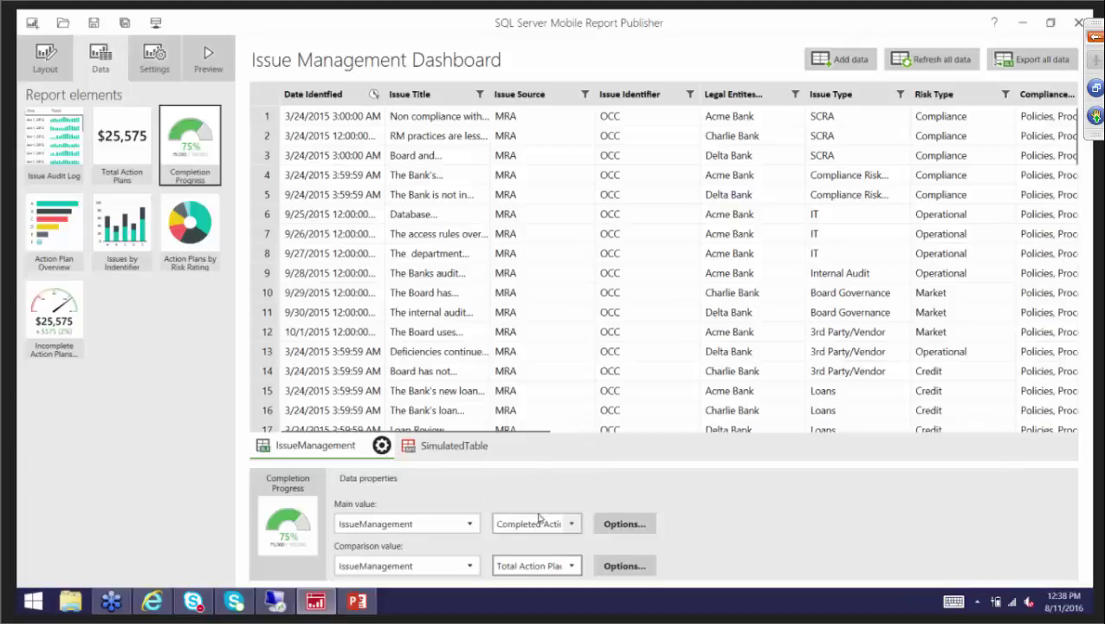
click(625, 528)
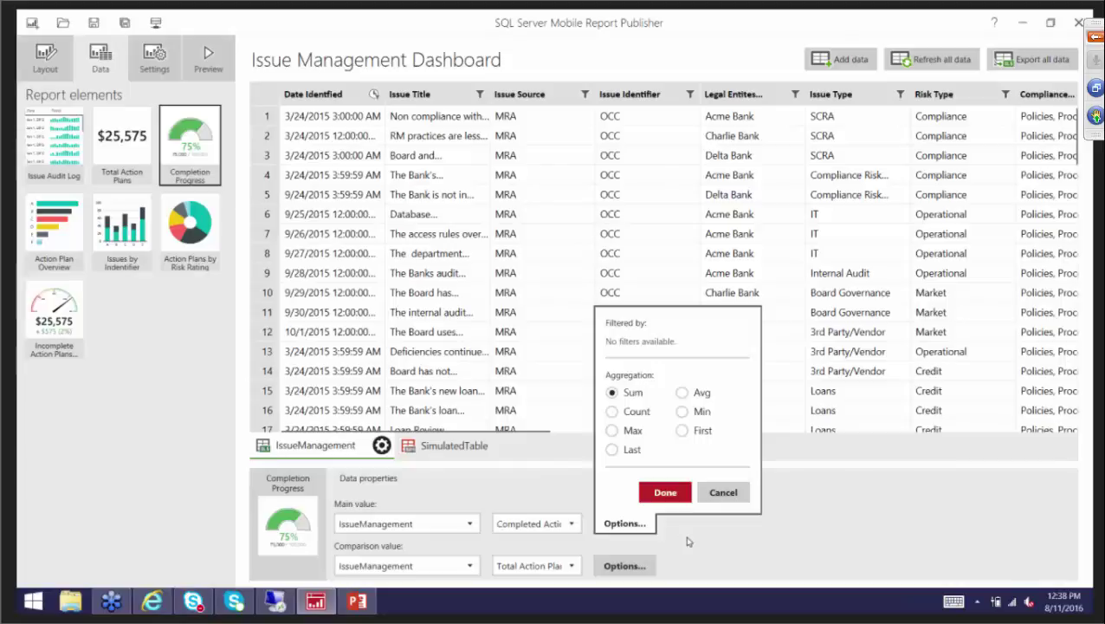
click(665, 493)
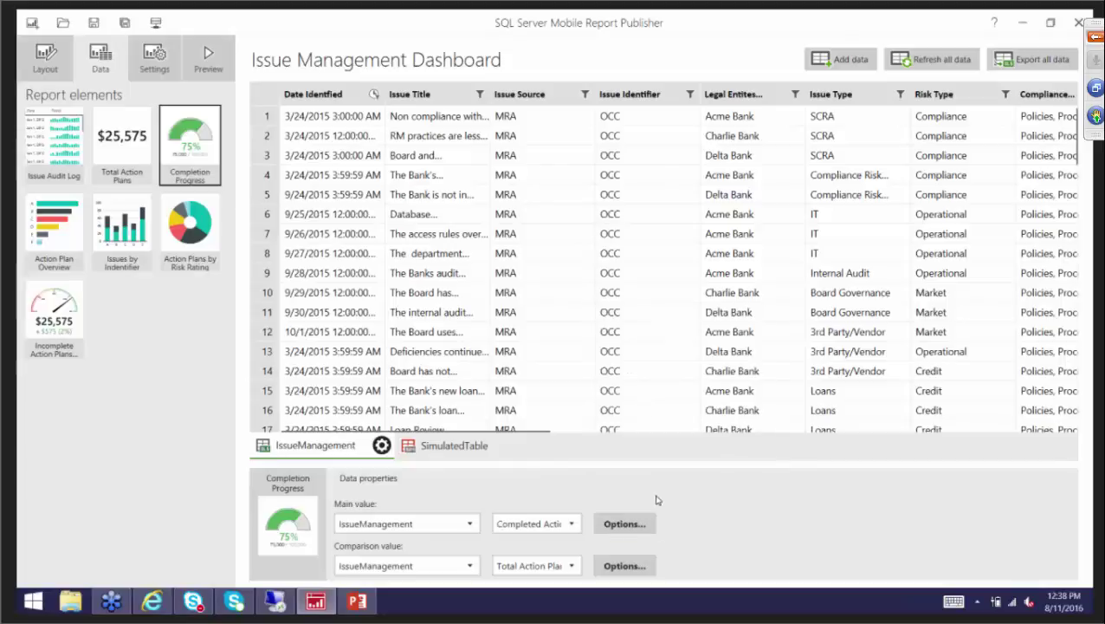
- Preview the Master dashboard and inspect the details of Issues by Indentifier, Action Plans by Risk Rating and Incomplete Action Plans
click(46, 57)
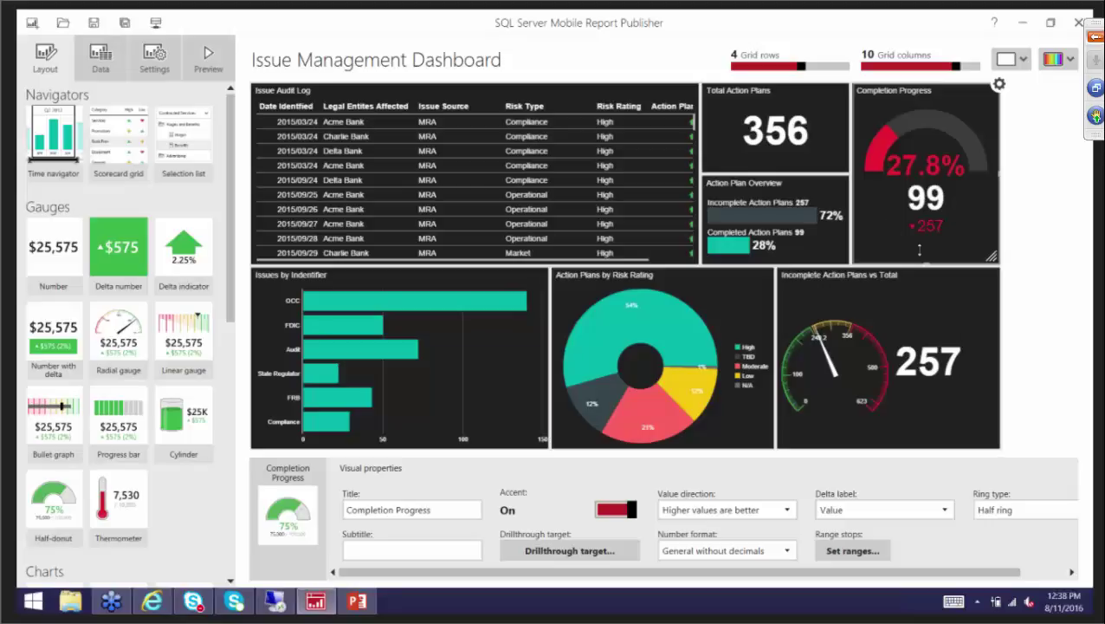
click(208, 61)
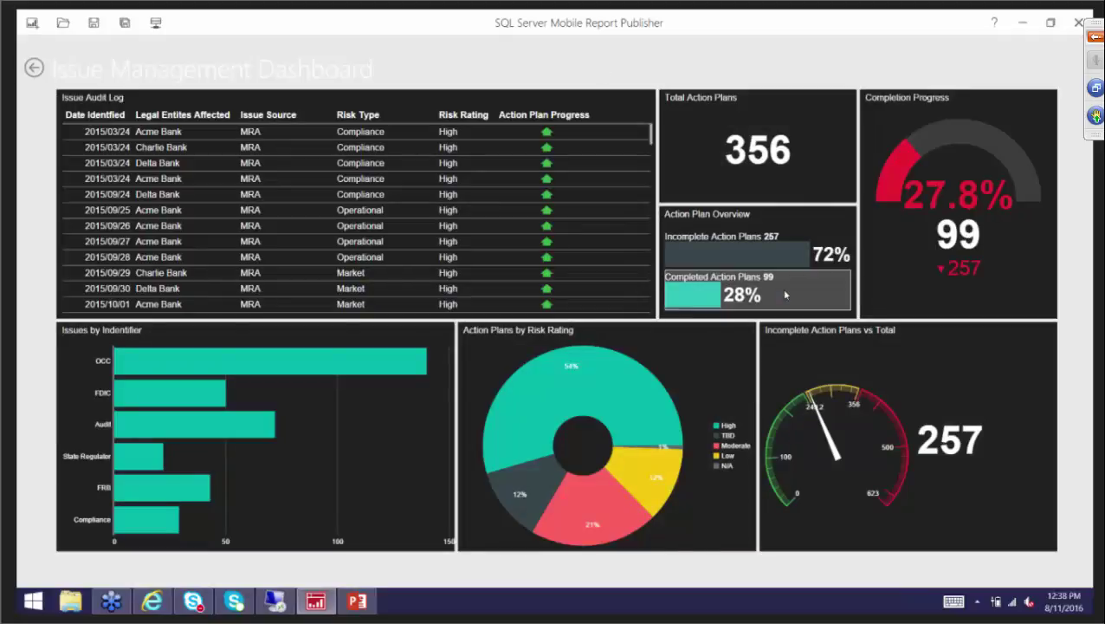
click(351, 365)
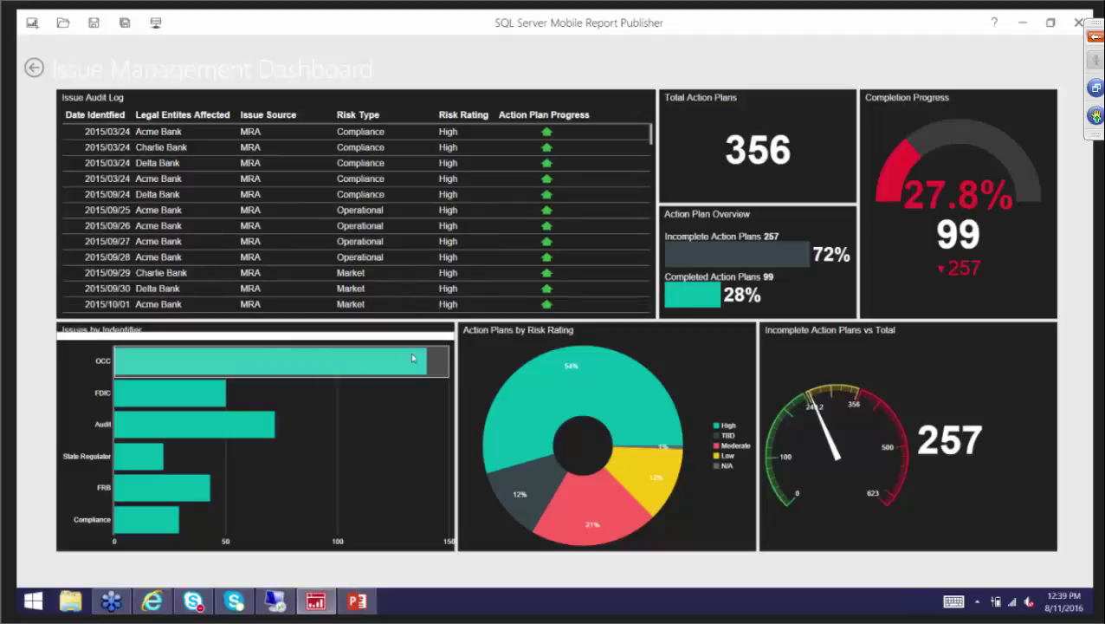
click(593, 375)
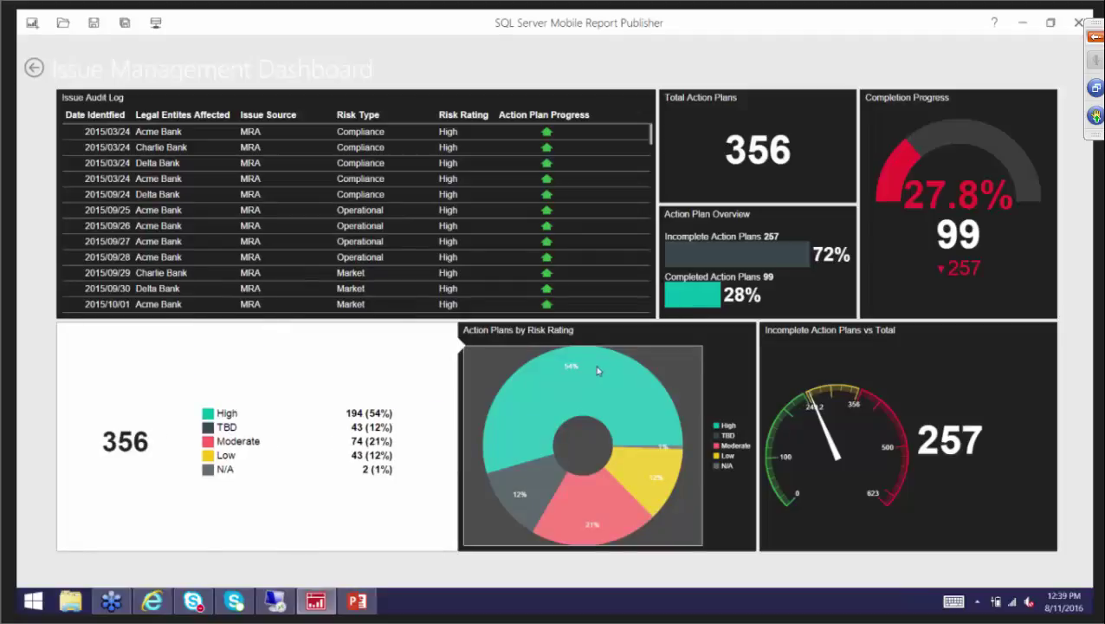
click(716, 254)
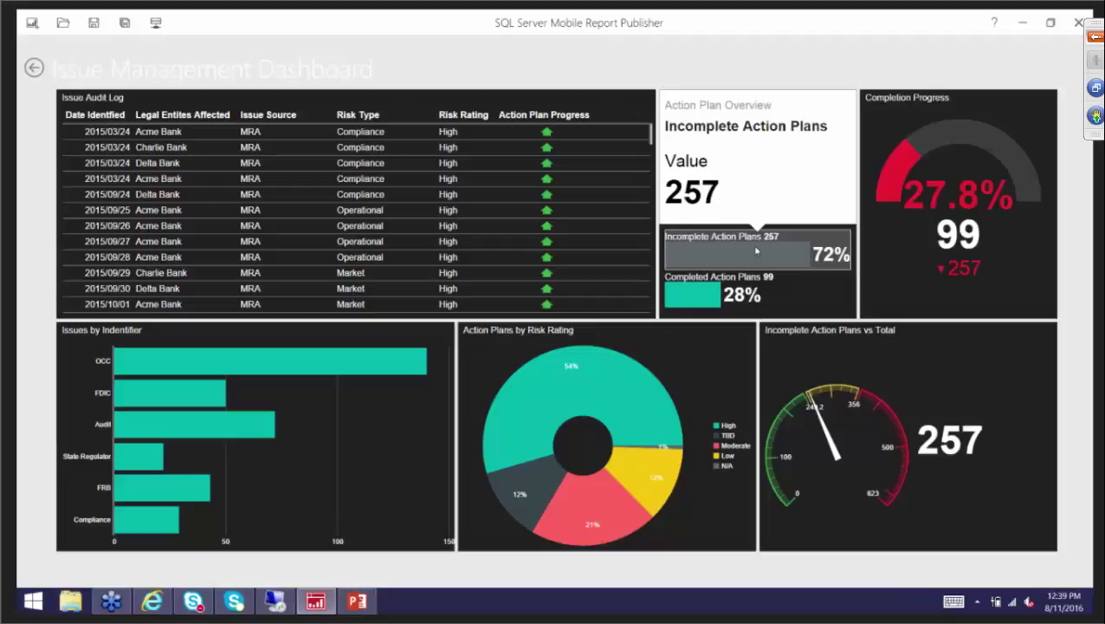
click(755, 250)
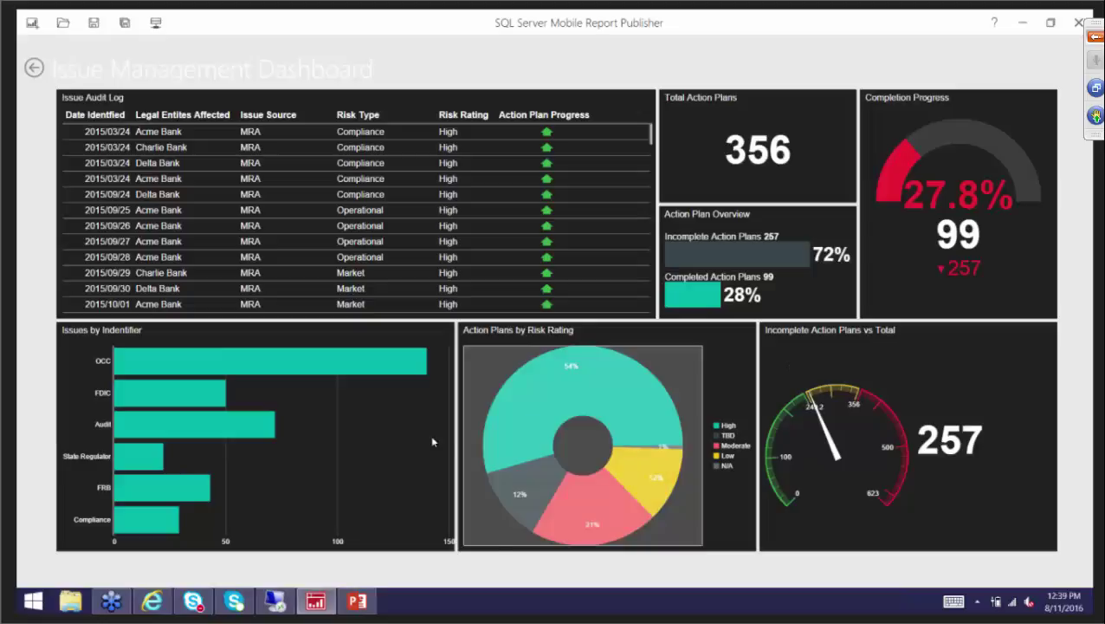
- Sort the previewed Issue Audit Log by Action Plan Progress, then by Risk Rating, and look through its rows
click(569, 117)
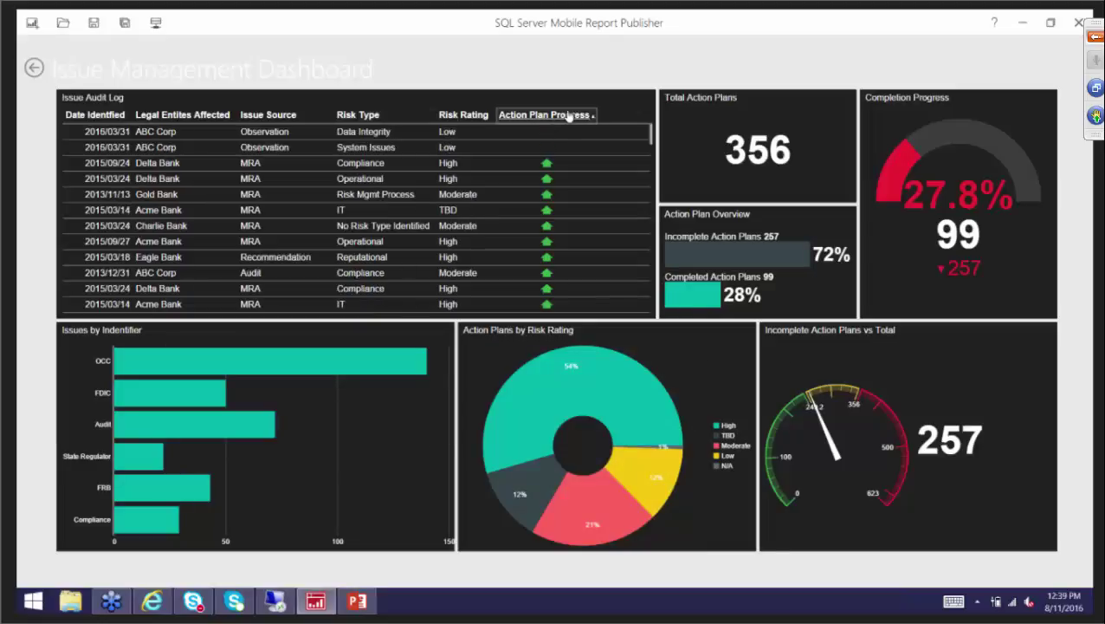
click(468, 117)
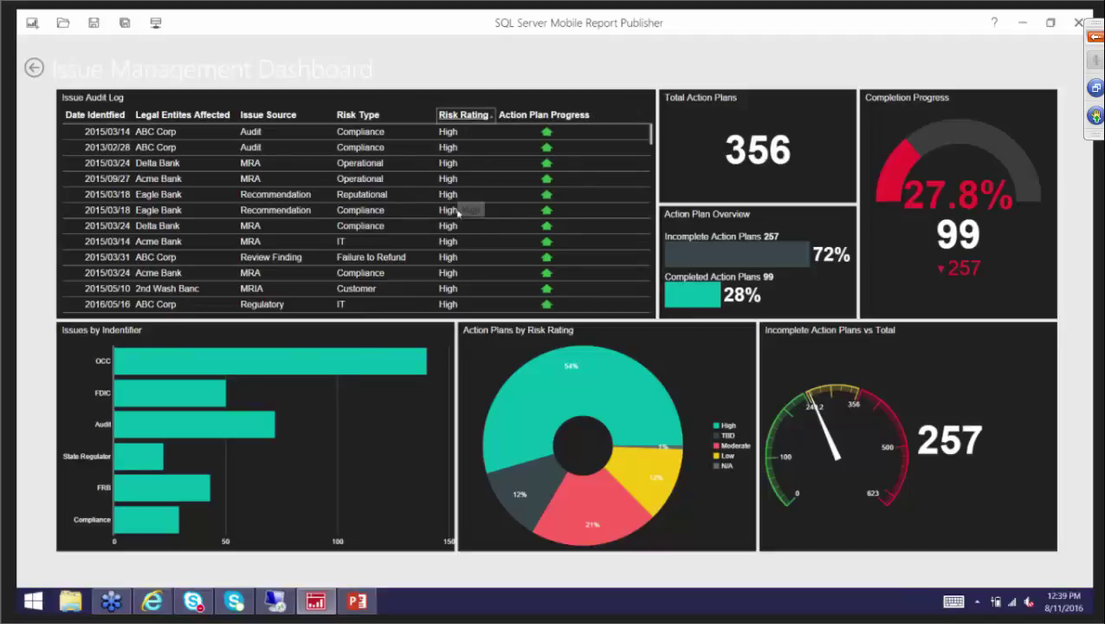
scroll(460, 256, down, 6)
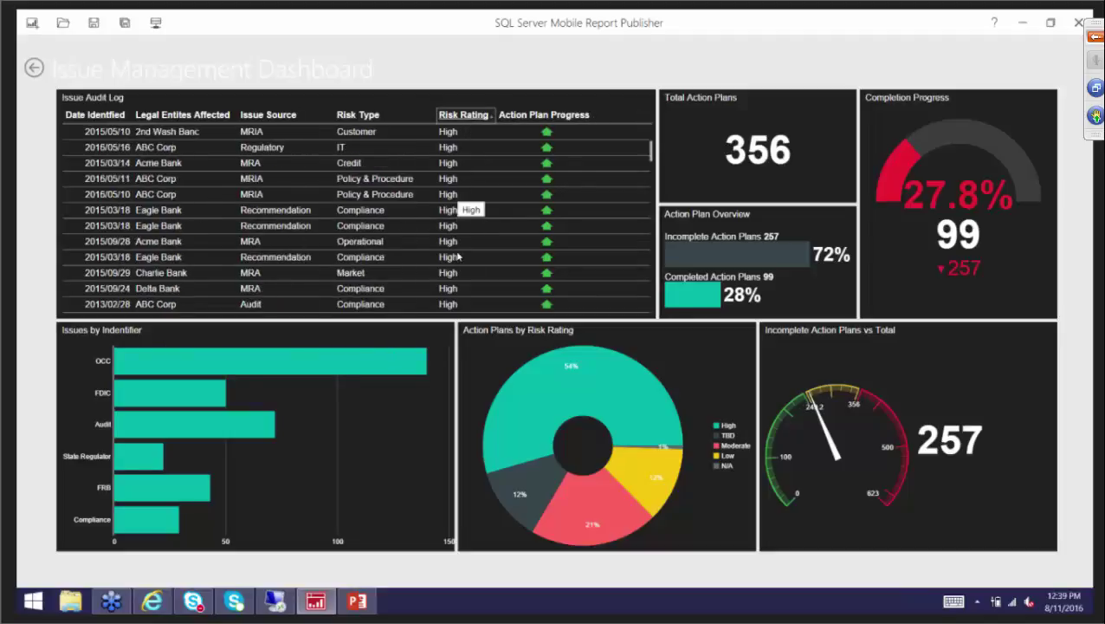
scroll(459, 256, down, 8)
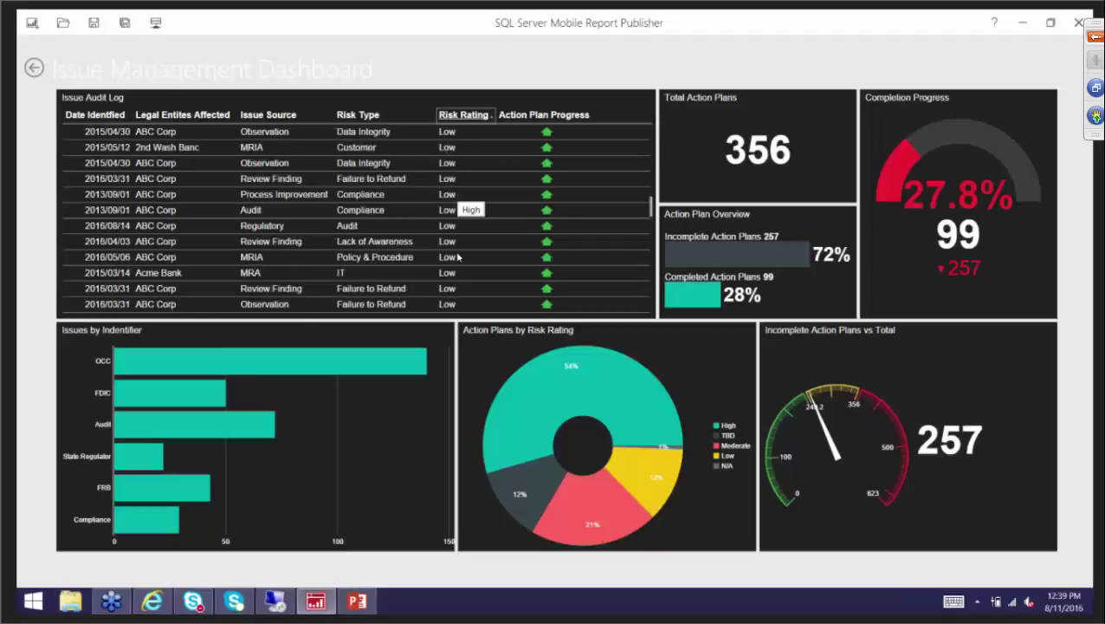
- Sort the previewed Issue Audit Log by Risk Type, then by Issue Source, and look through its rows
click(350, 115)
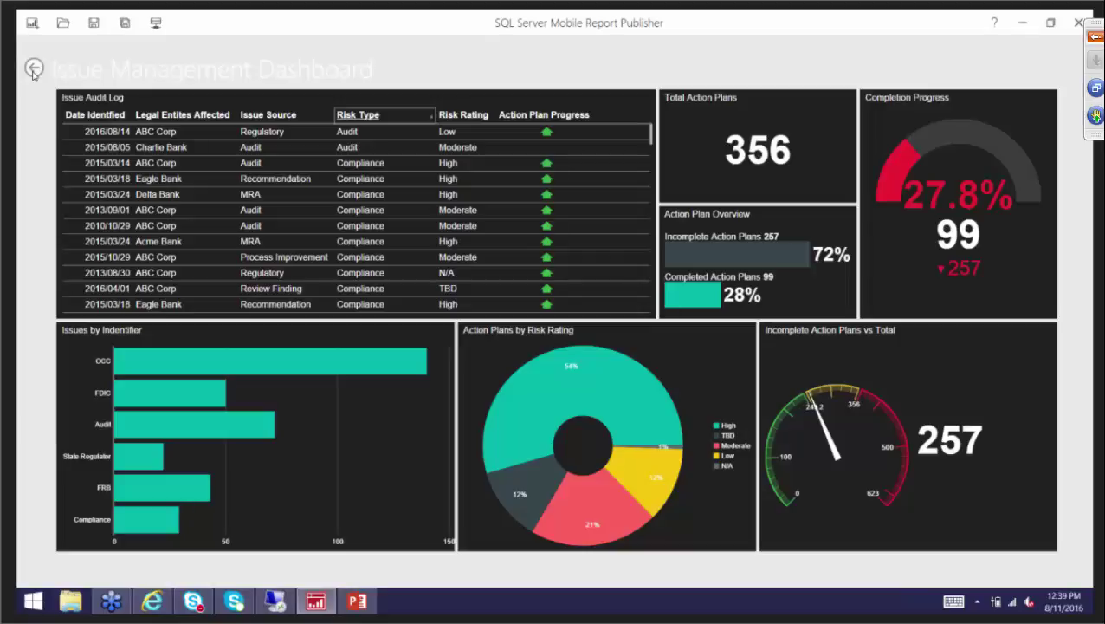
click(279, 121)
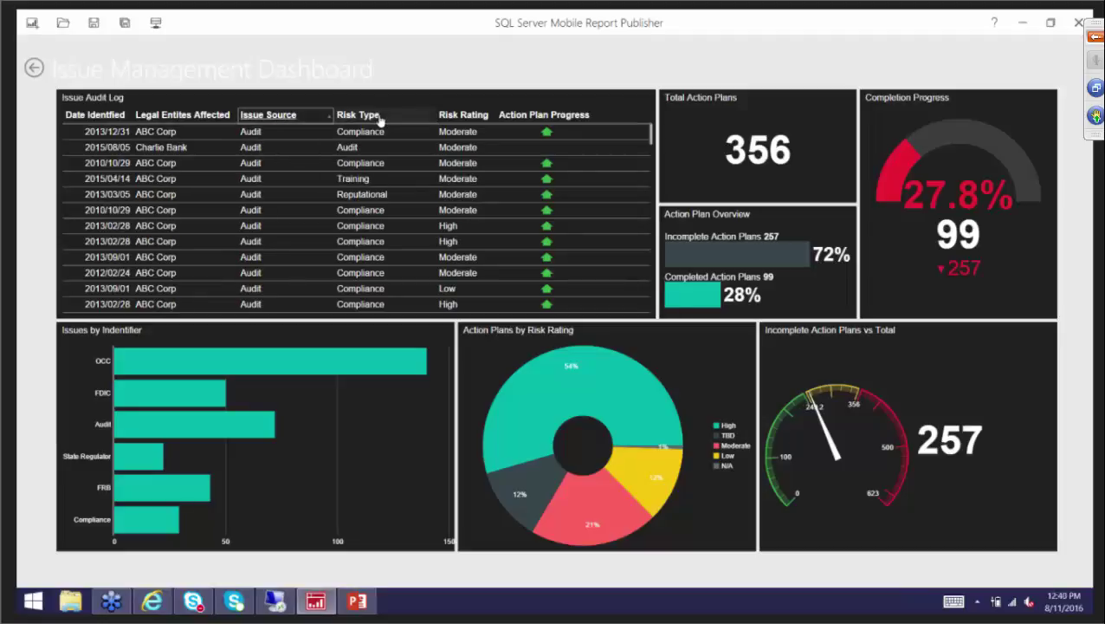
scroll(277, 228, down, 4)
scroll(278, 227, down, 3)
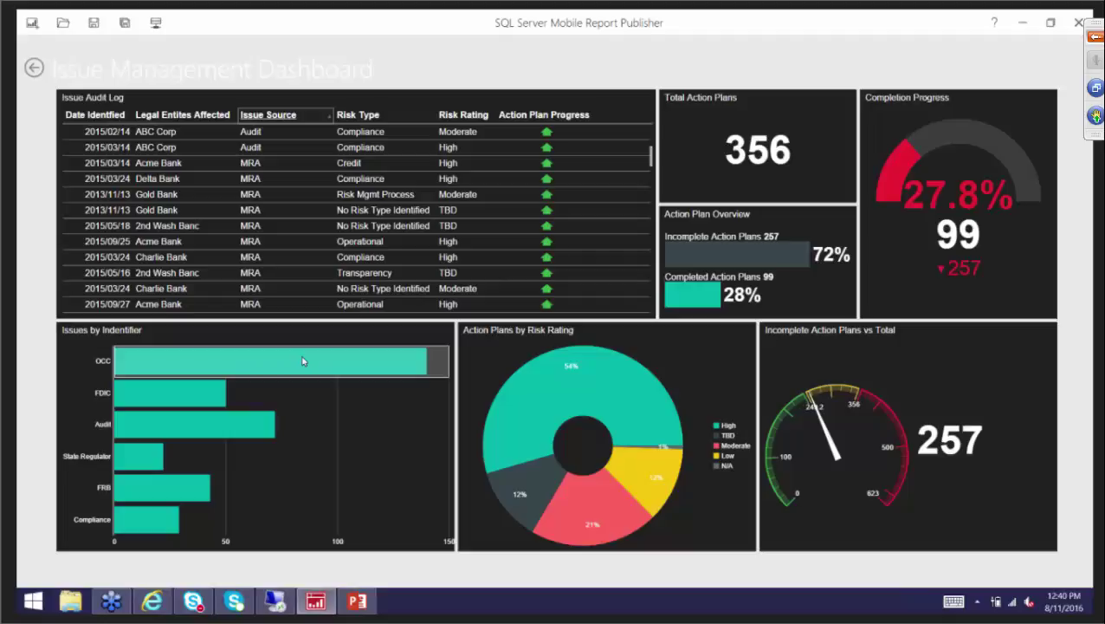
- Preview the report's Phone layout and inspect the Issues by Indentifier and Action Plans by Risk Rating charts
click(35, 68)
click(1012, 58)
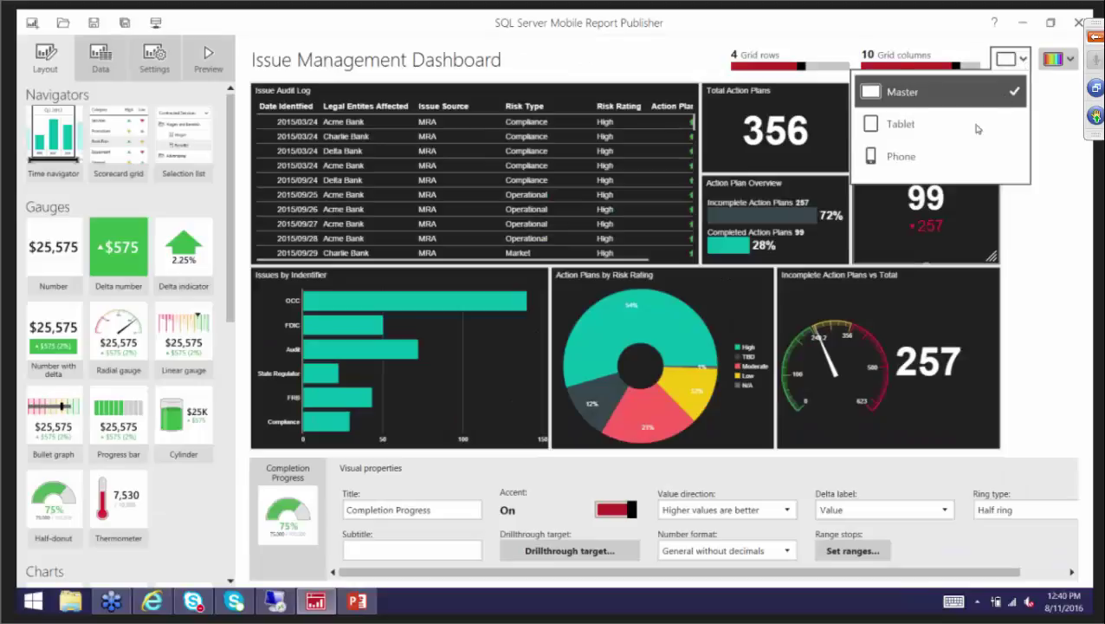
click(954, 153)
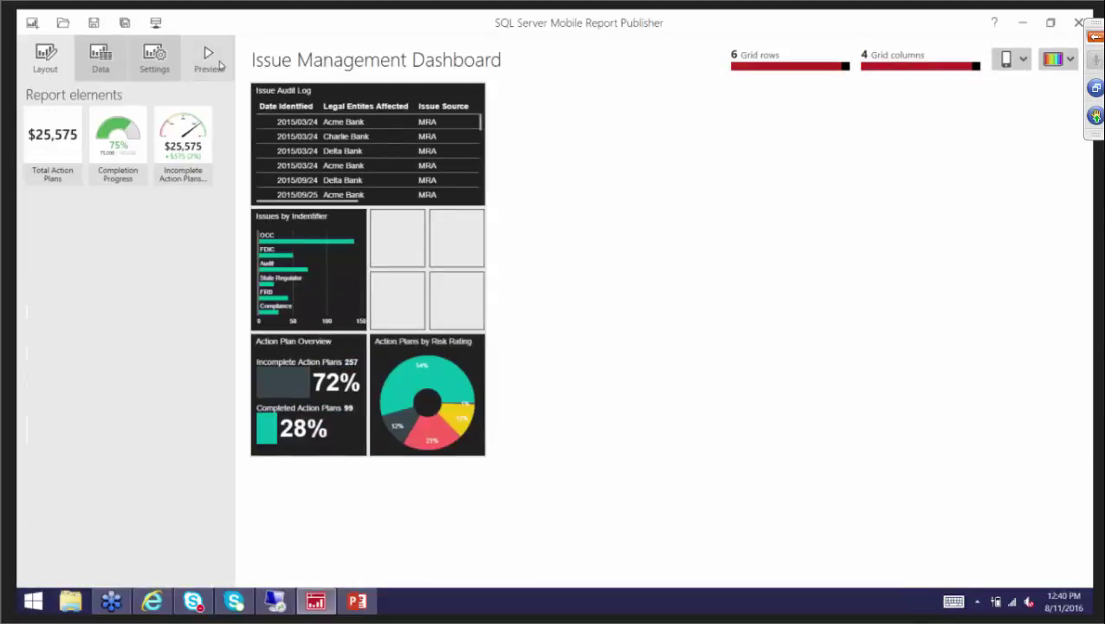
click(209, 58)
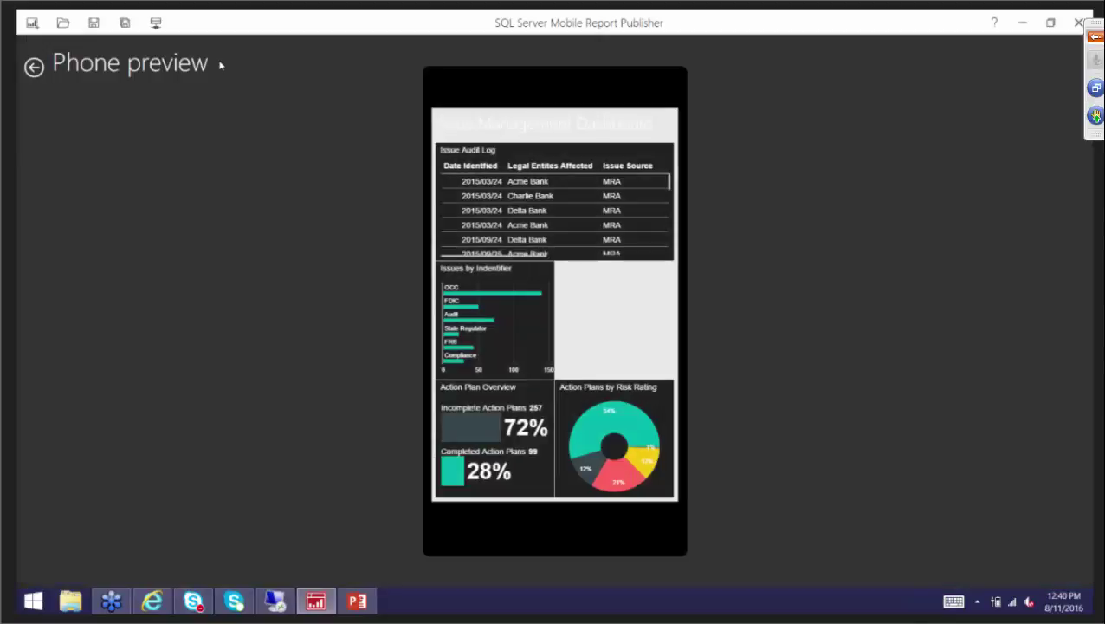
click(478, 298)
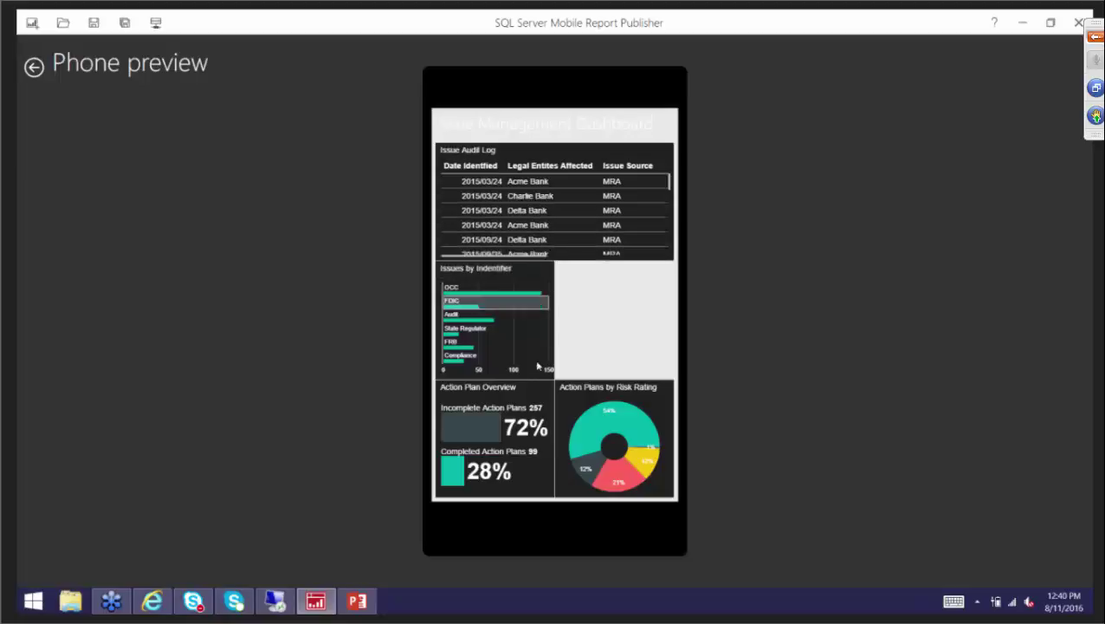
click(595, 430)
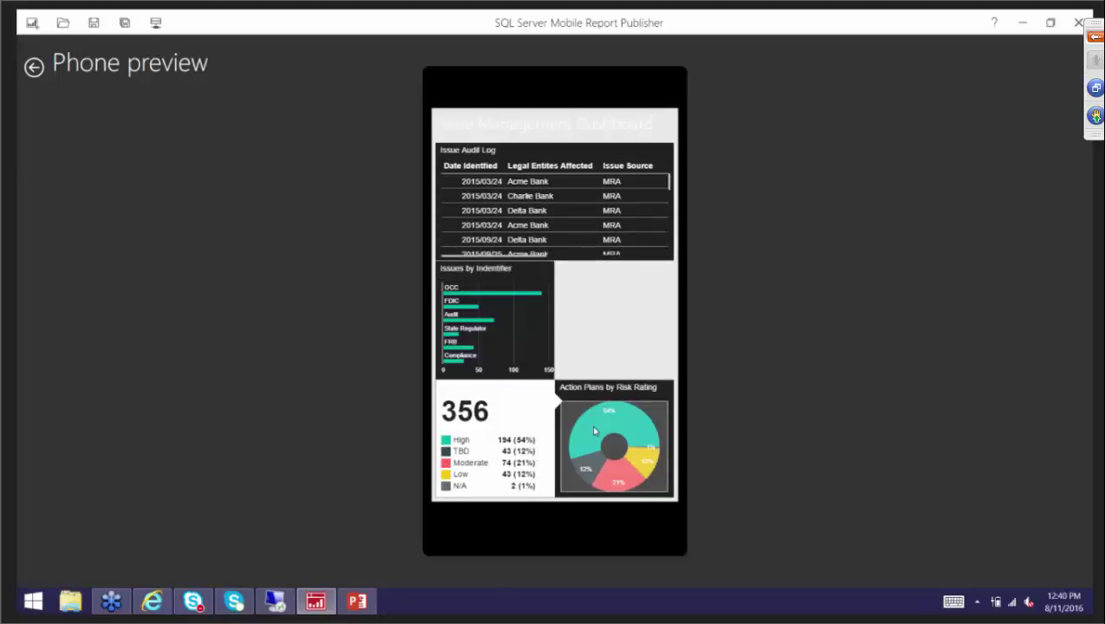
- Sort the phone preview's Issue Audit Log by Issue Source, then by Date Identfied, inspect Completed Action Plans, and look through the log's rows
click(594, 431)
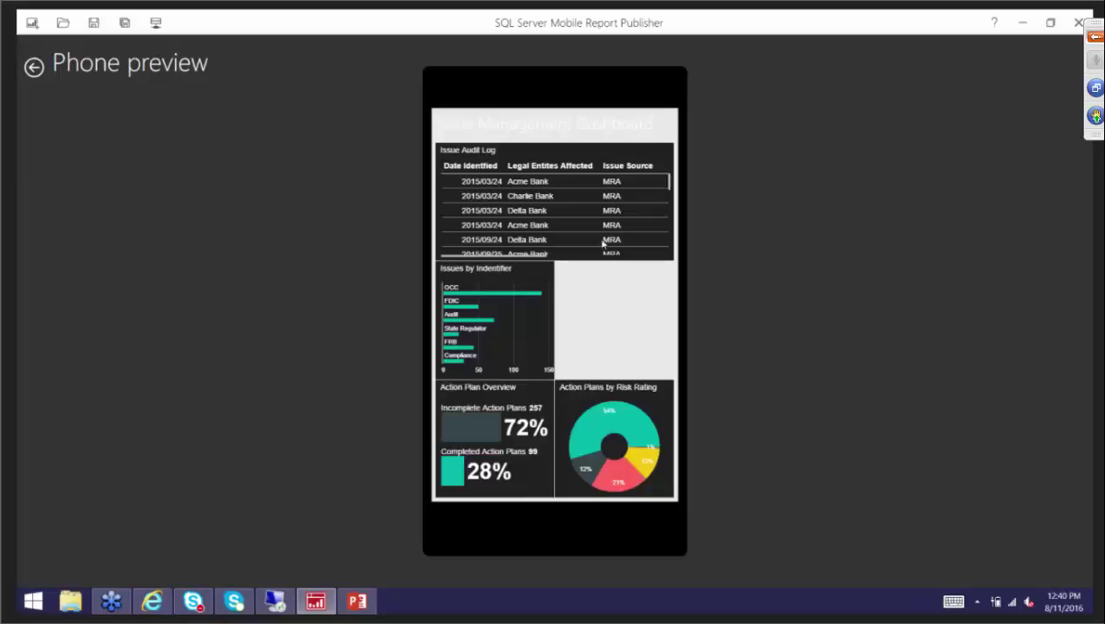
click(625, 171)
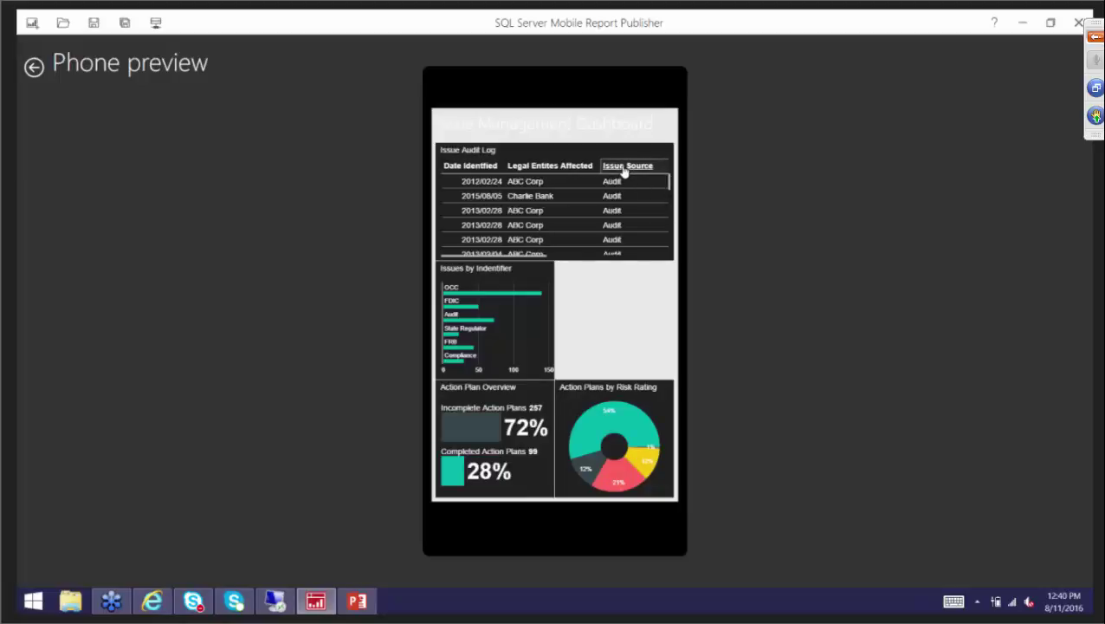
click(469, 170)
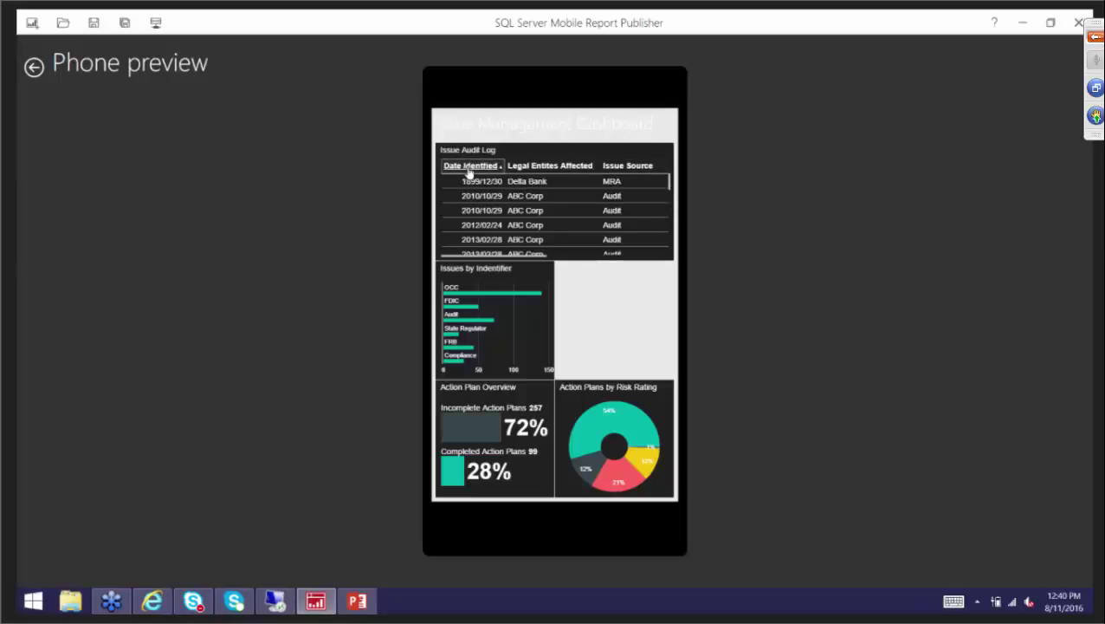
click(458, 485)
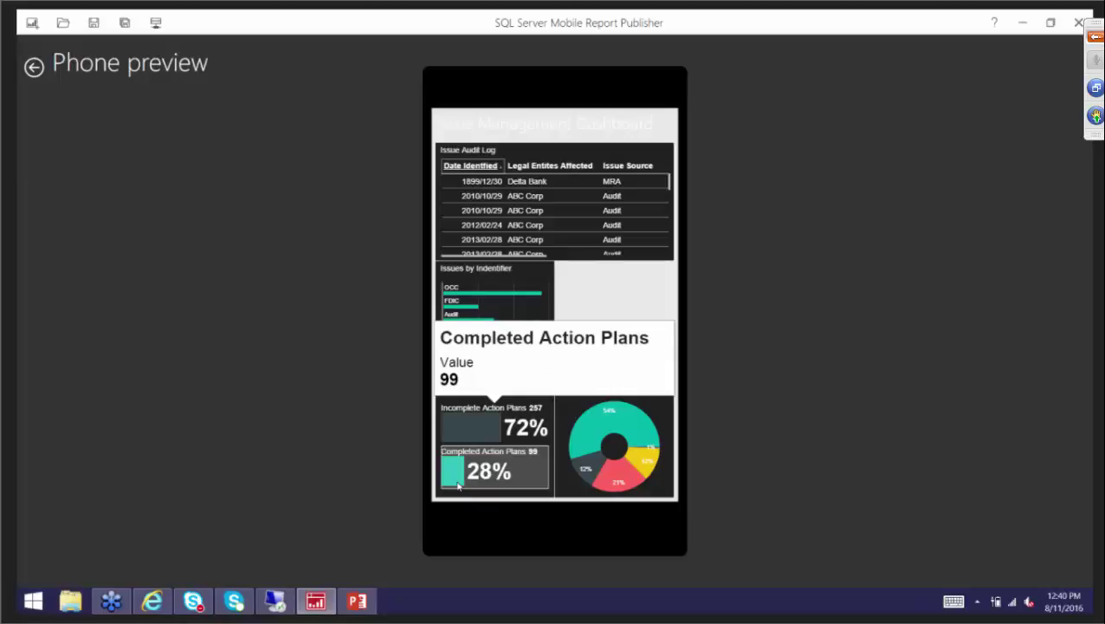
click(458, 485)
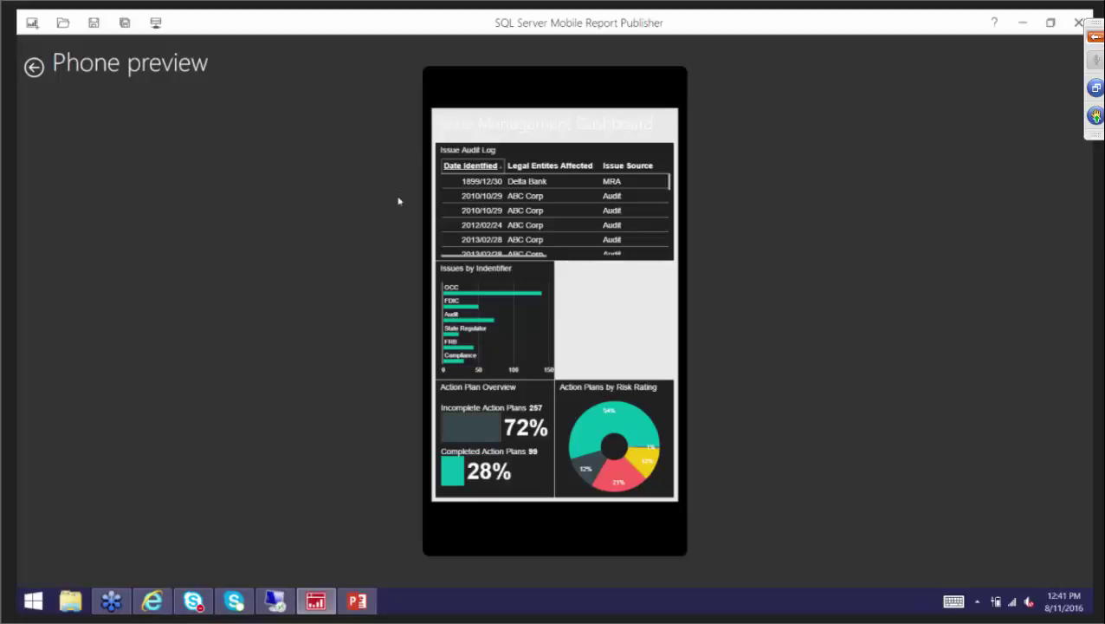
scroll(491, 230, down, 1)
scroll(491, 230, down, 1)
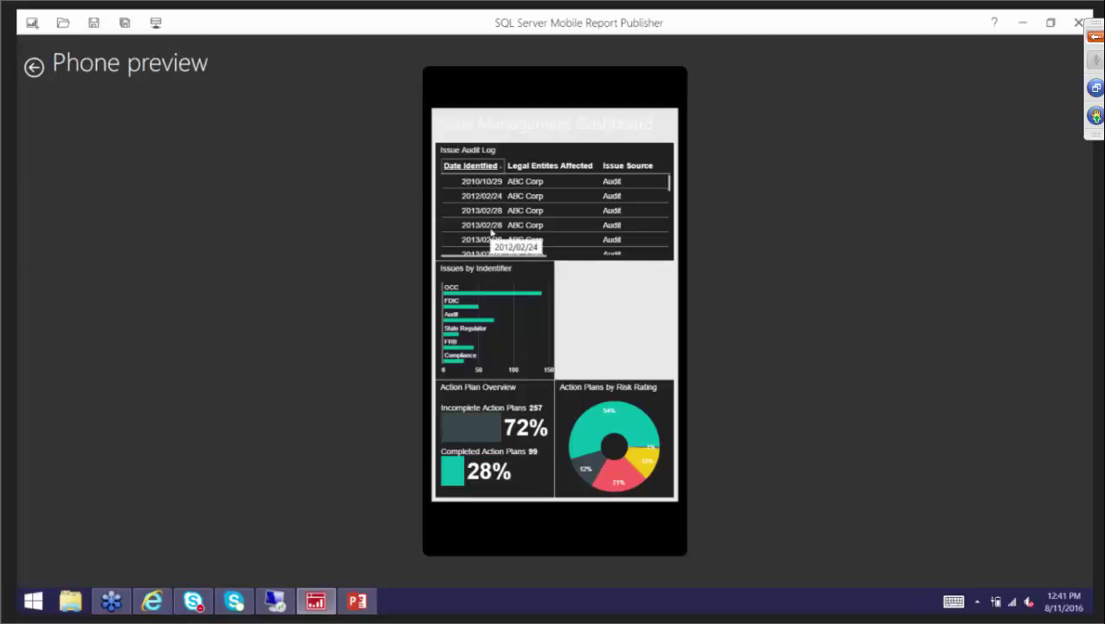
- Leave the phone preview and switch the report design to the Master layout
click(34, 68)
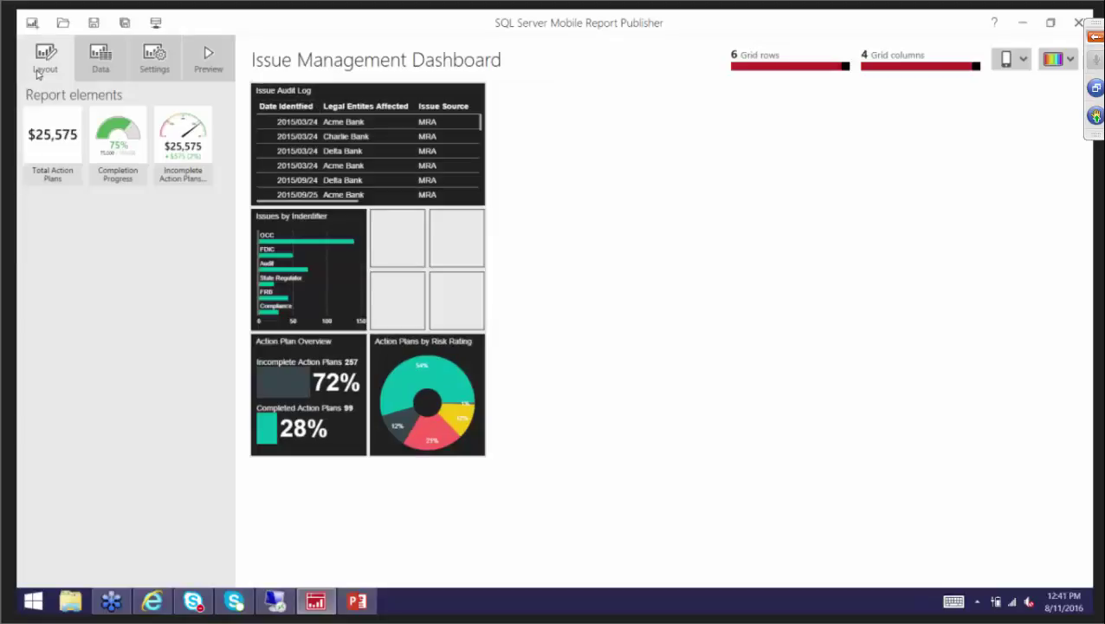
click(1023, 60)
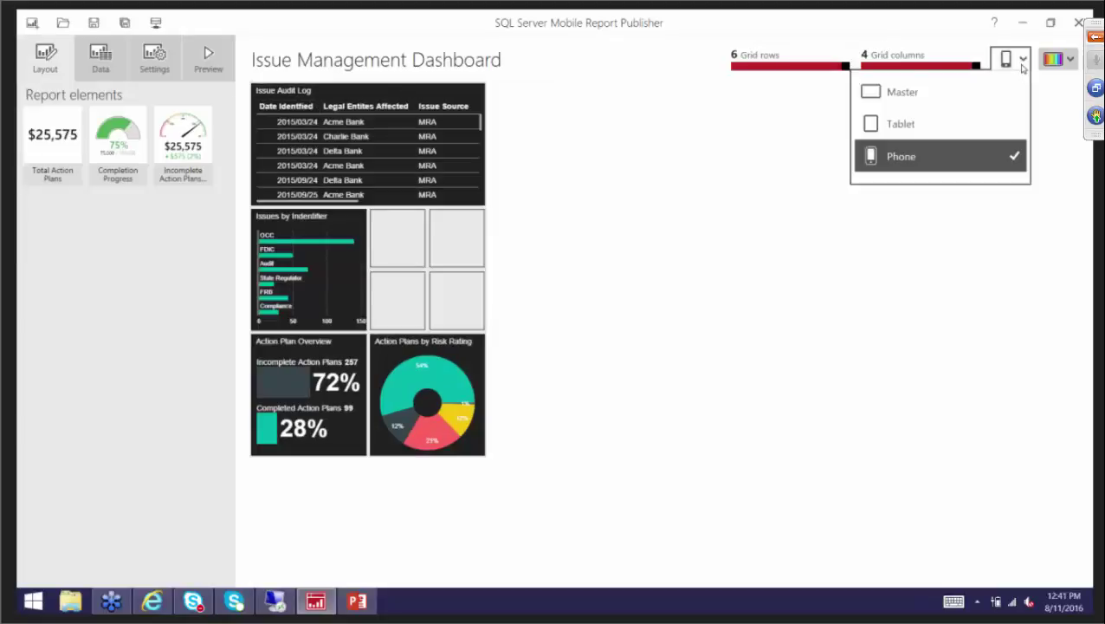
click(989, 91)
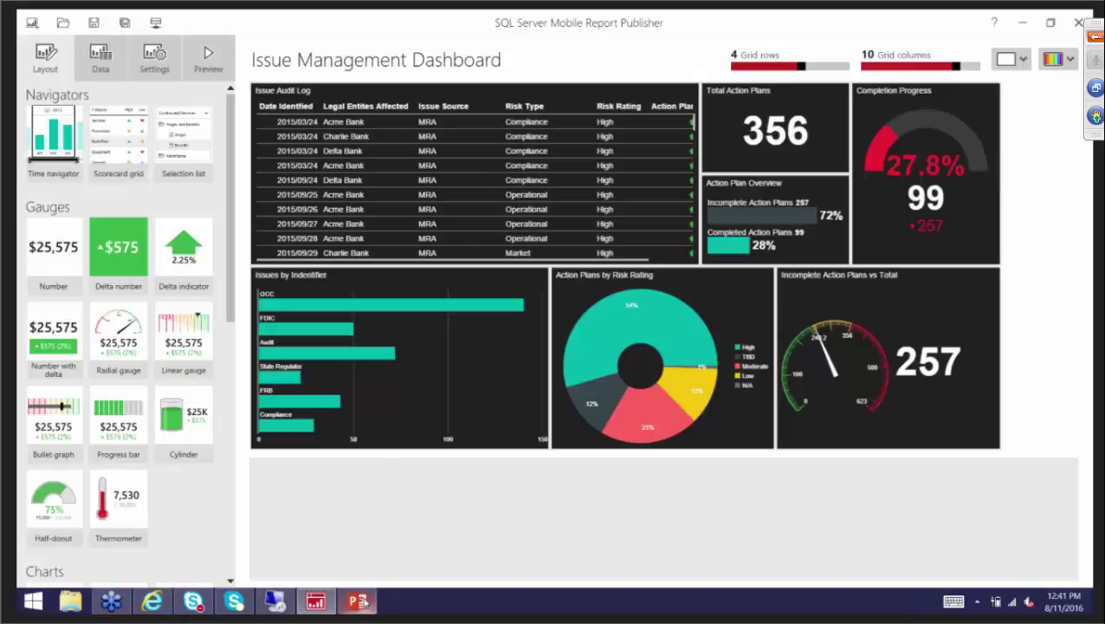
- Switch to the PowerPoint presentation and start the slide show from the Connecting the Data slide
mouse_move(359, 599)
click(368, 604)
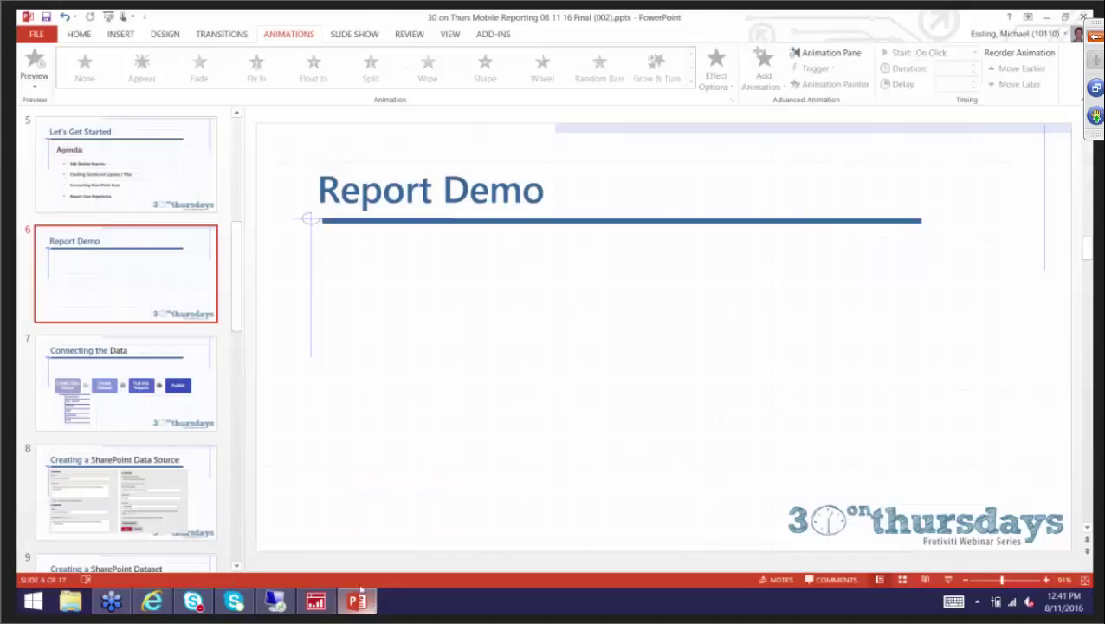
click(198, 348)
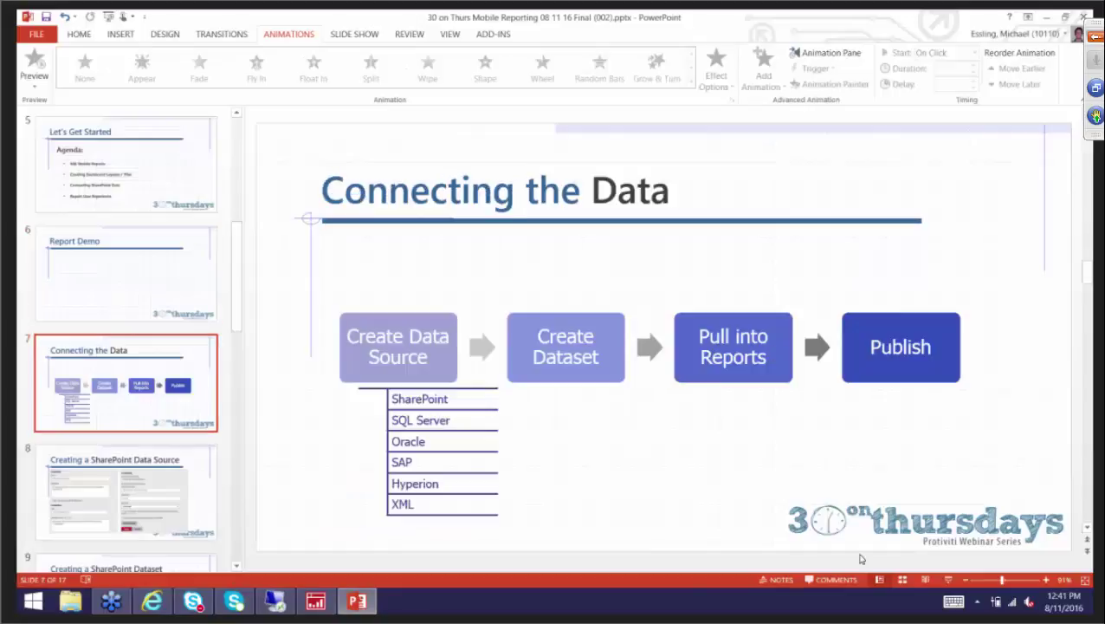
click(953, 580)
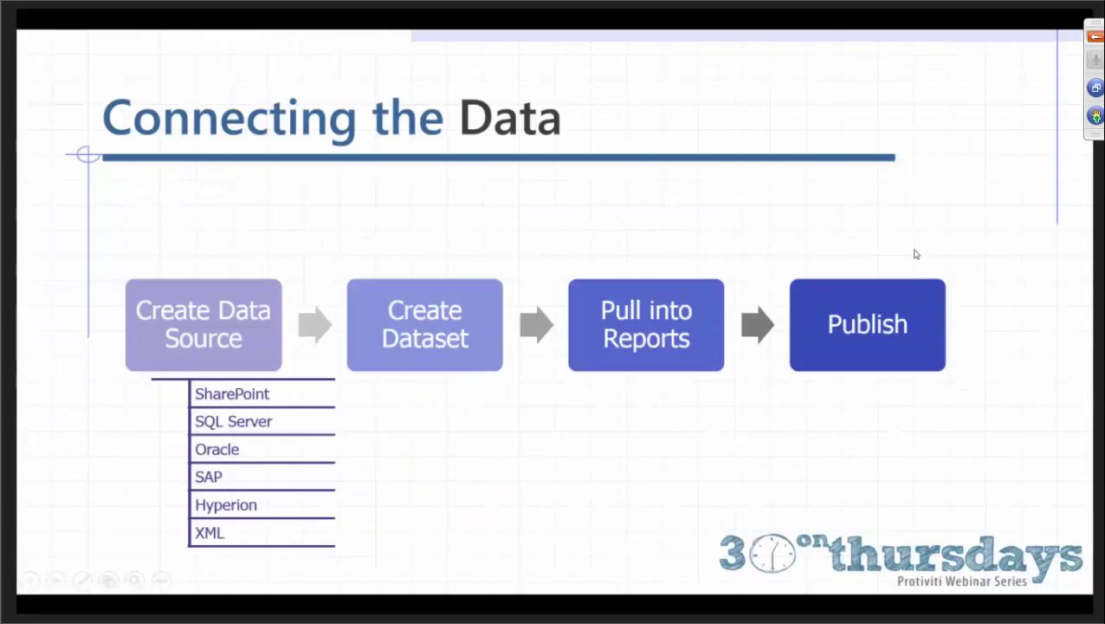
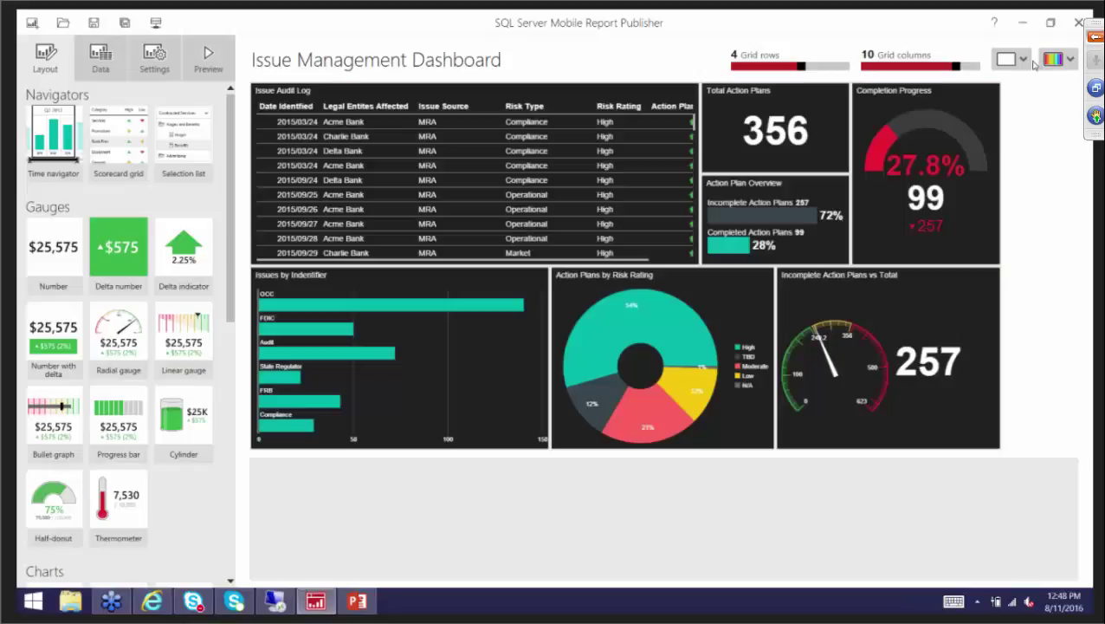
- Apply the Blue color palette to the Issue Management Dashboard with the accent turned off
click(1070, 60)
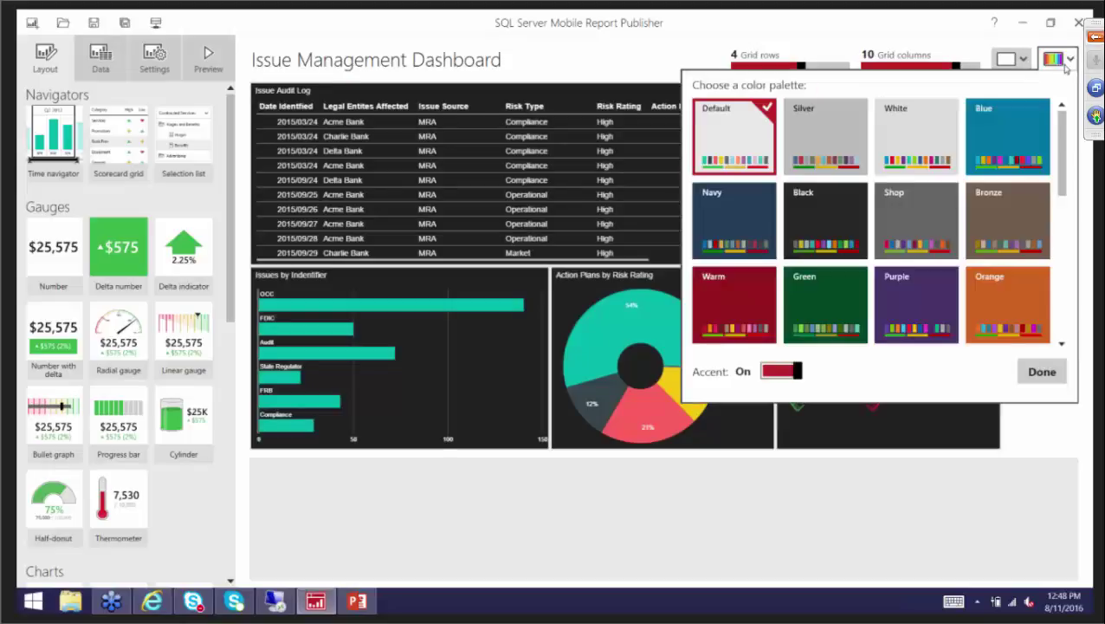
click(1016, 130)
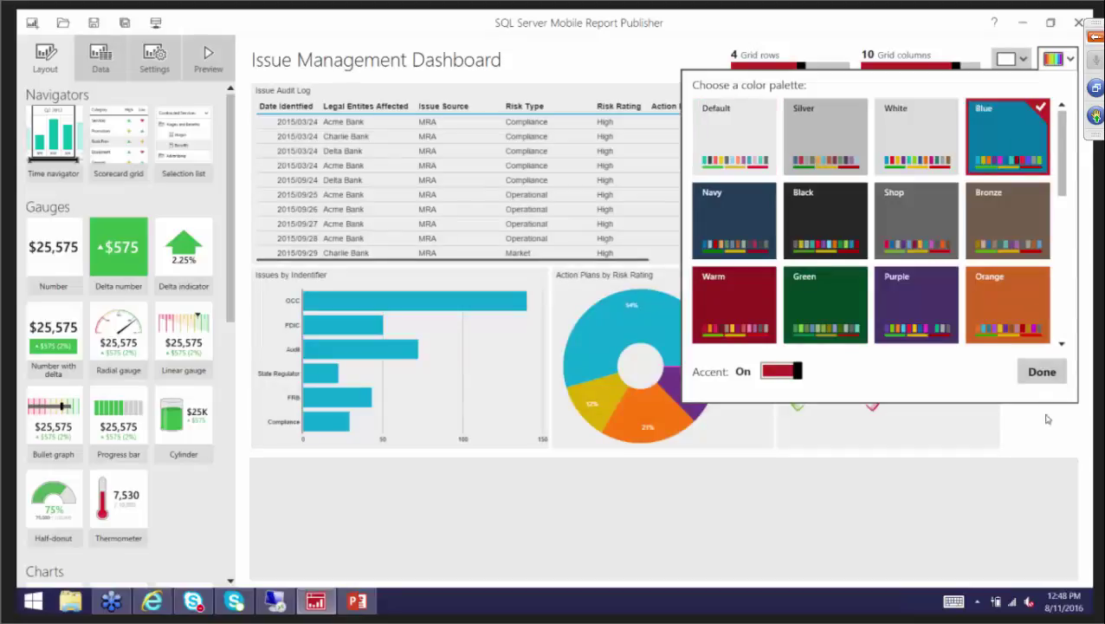
click(796, 372)
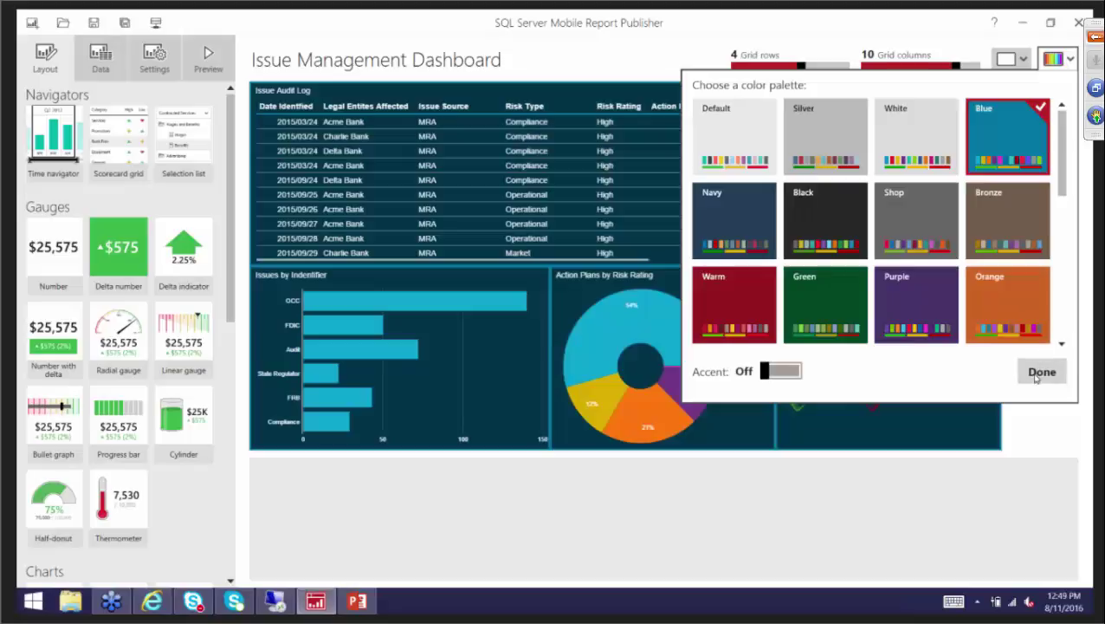
click(1037, 374)
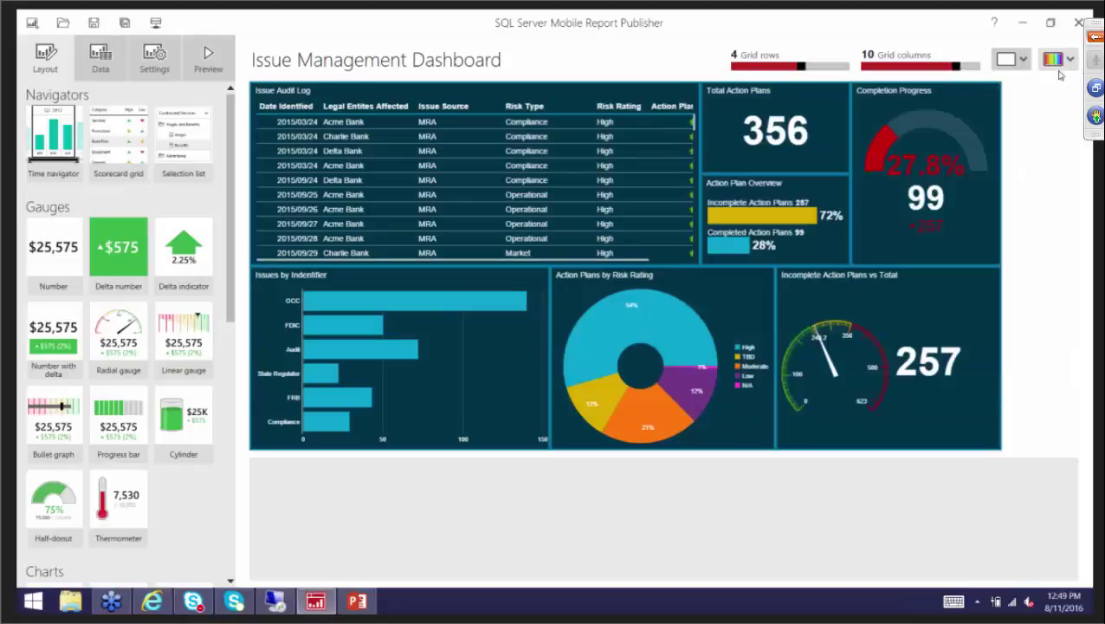
- Change the dashboard's color palette to Green
click(1062, 68)
click(819, 298)
click(1042, 371)
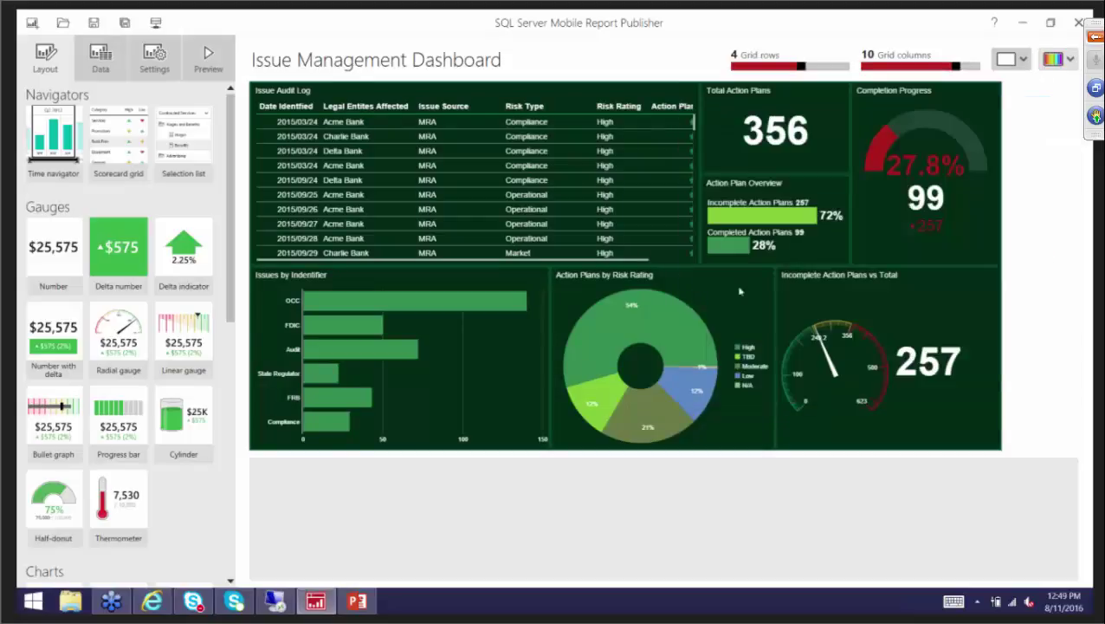
- Try toggling the accent and legend of the Action Plans by Risk Rating chart, and view its number format choices
click(731, 312)
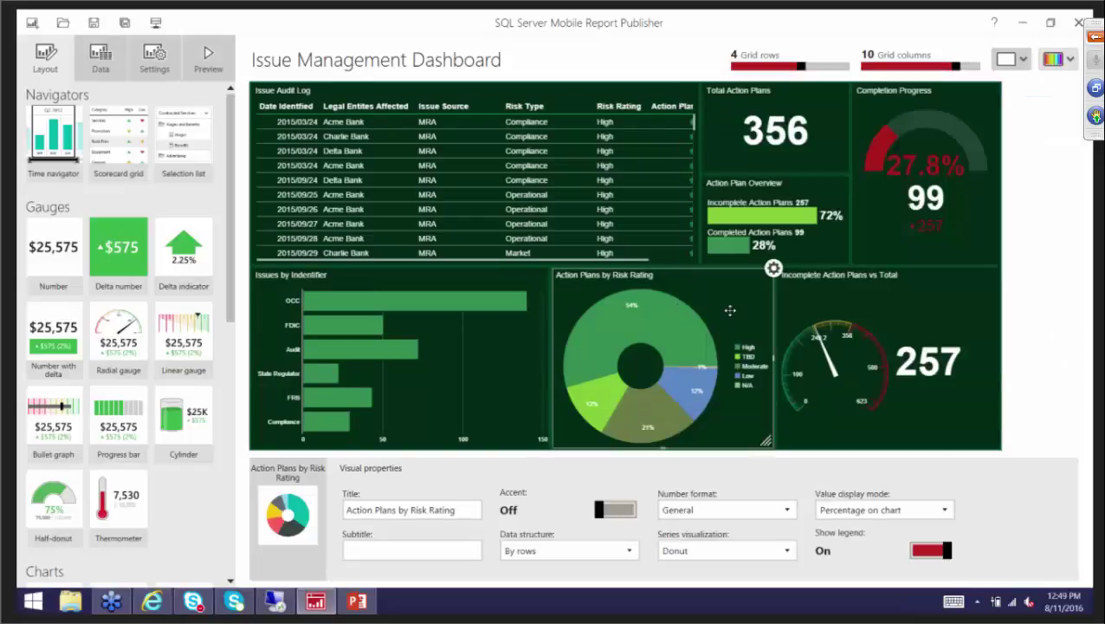
click(604, 511)
click(632, 512)
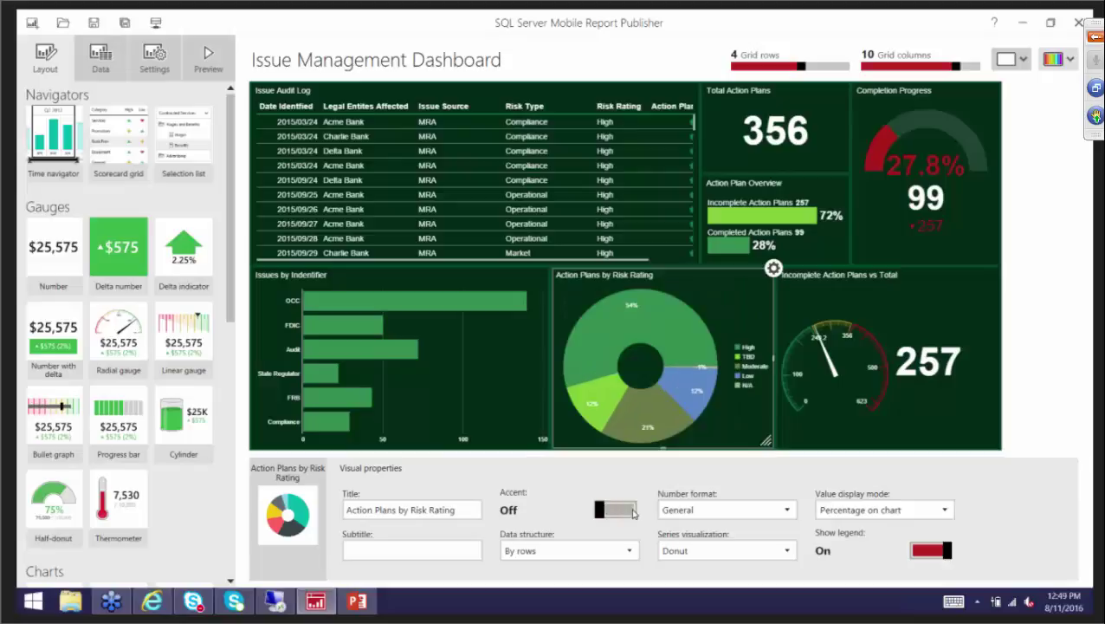
click(788, 512)
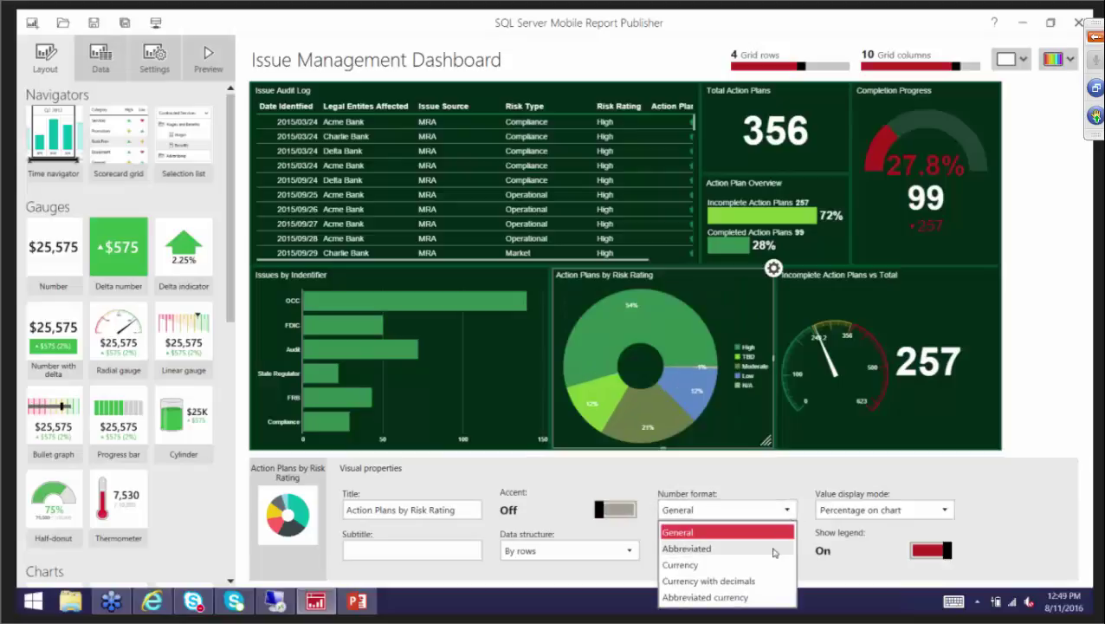
click(819, 465)
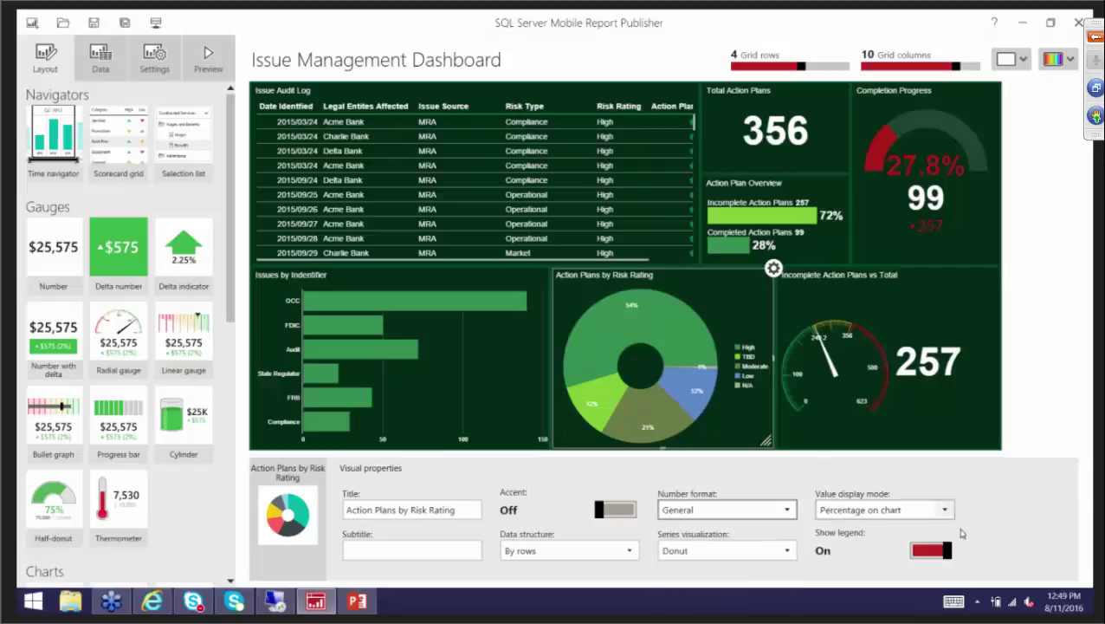
click(947, 552)
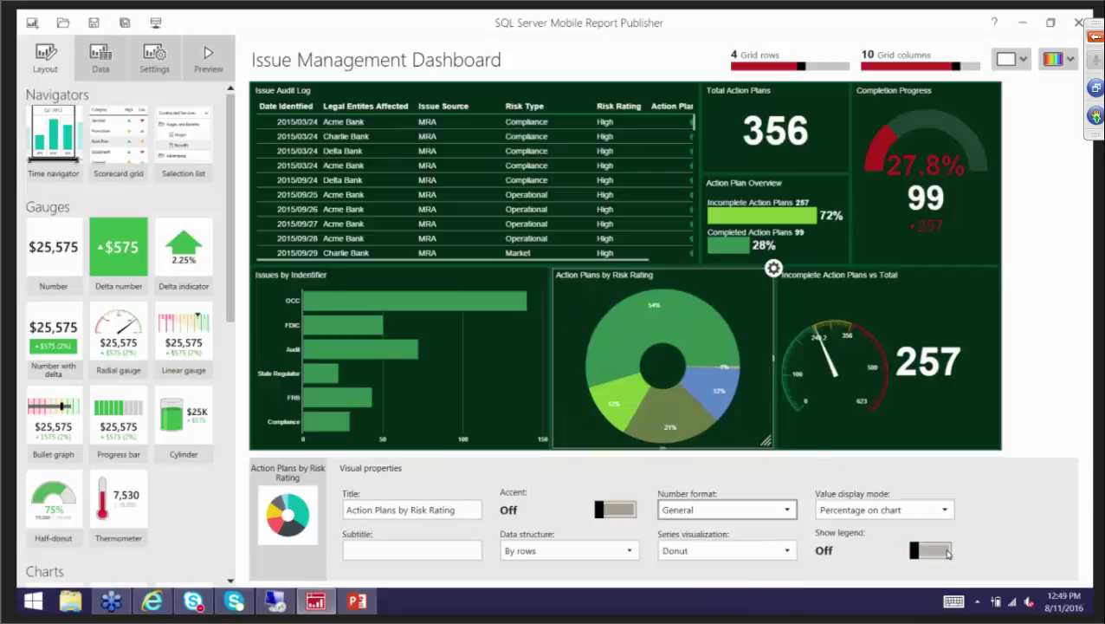
click(914, 552)
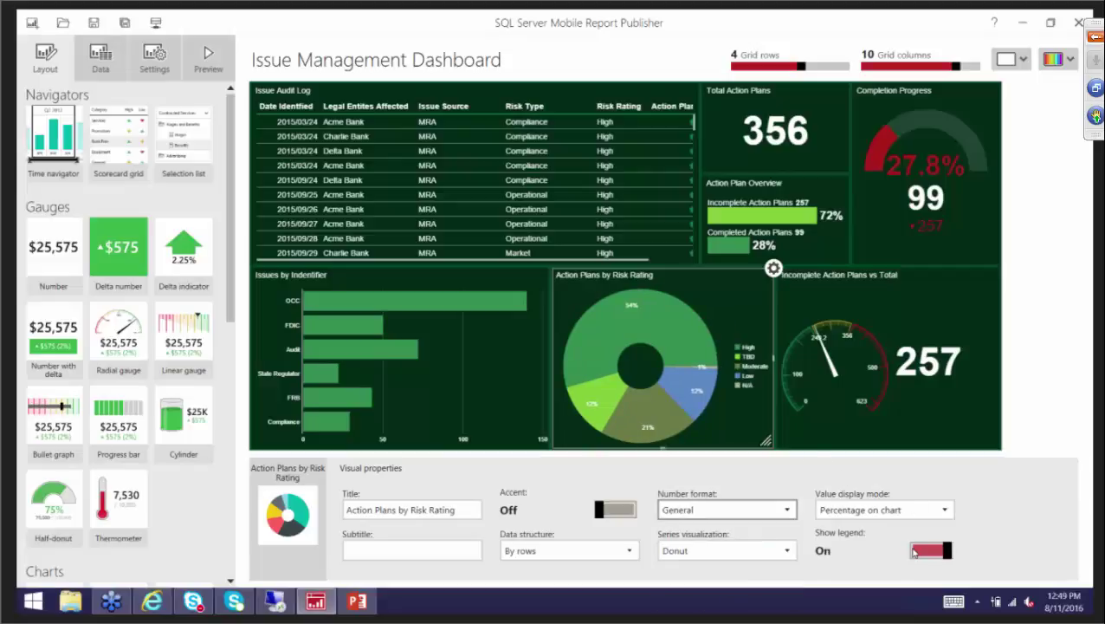
- Set the series visualization of the Action Plans by Risk Rating chart to Donut with total
click(788, 551)
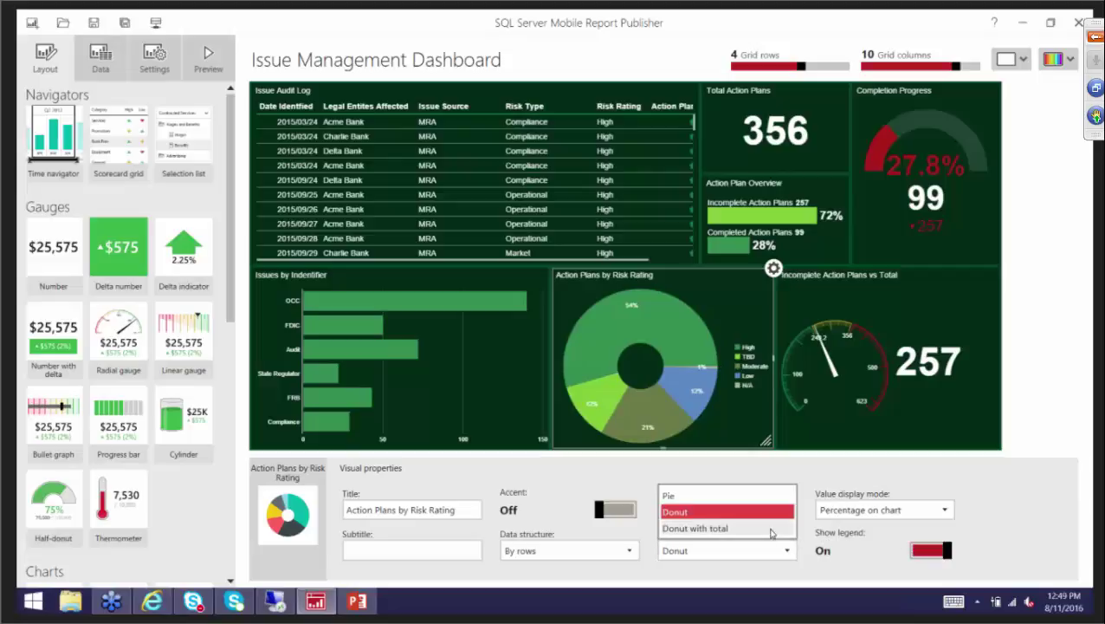
click(770, 530)
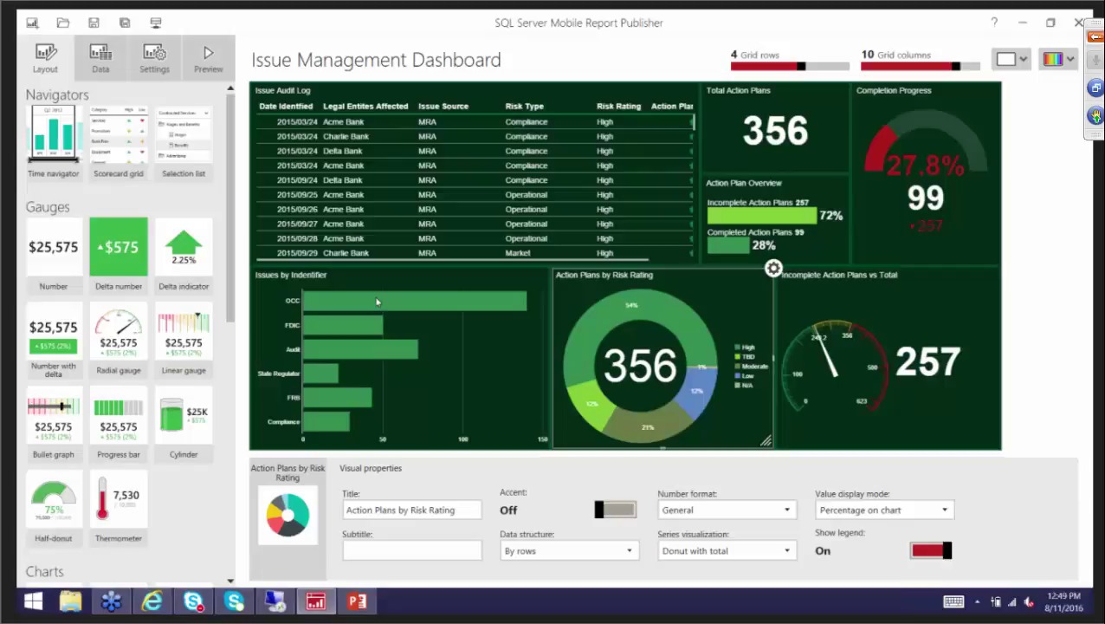
- Examine the Issue Audit Log's data properties, including the Date Identfied string format and the list of available grid columns
click(390, 187)
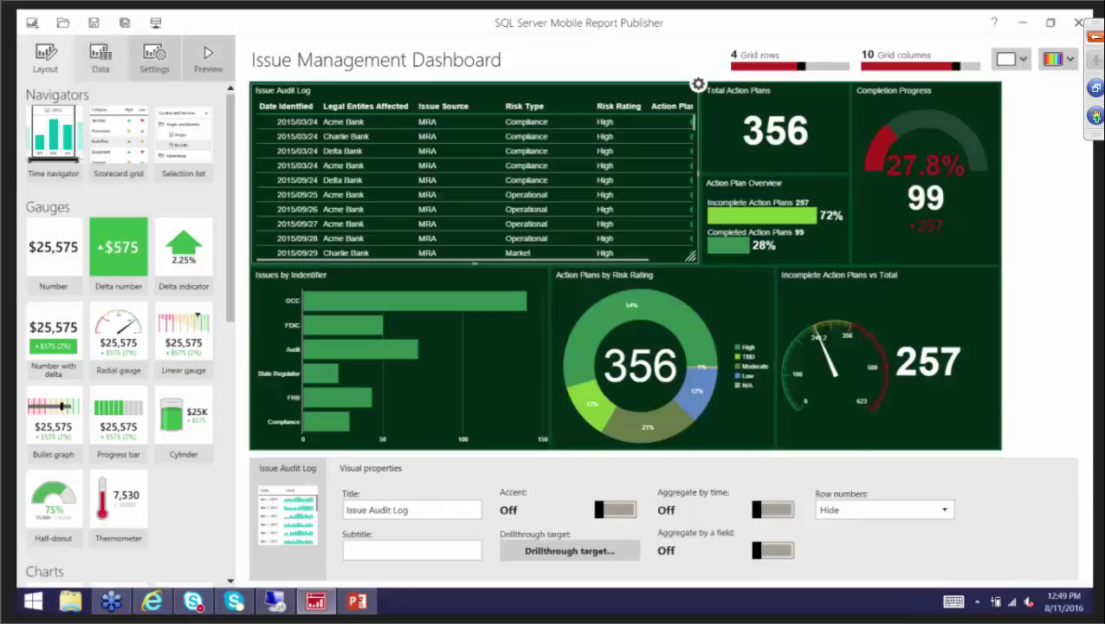
click(100, 56)
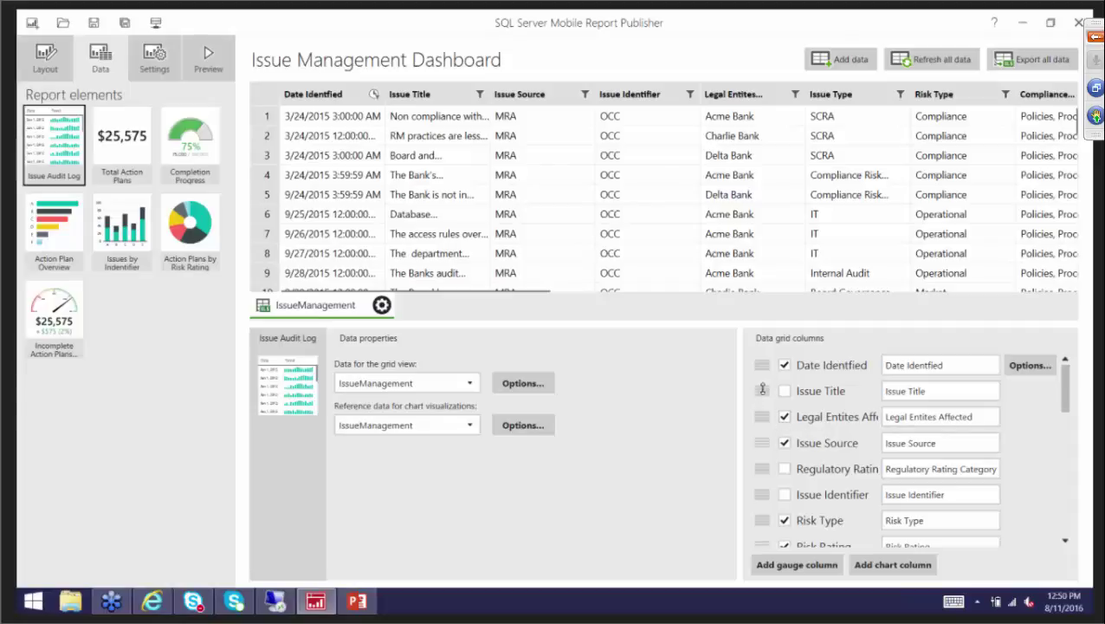
click(1030, 365)
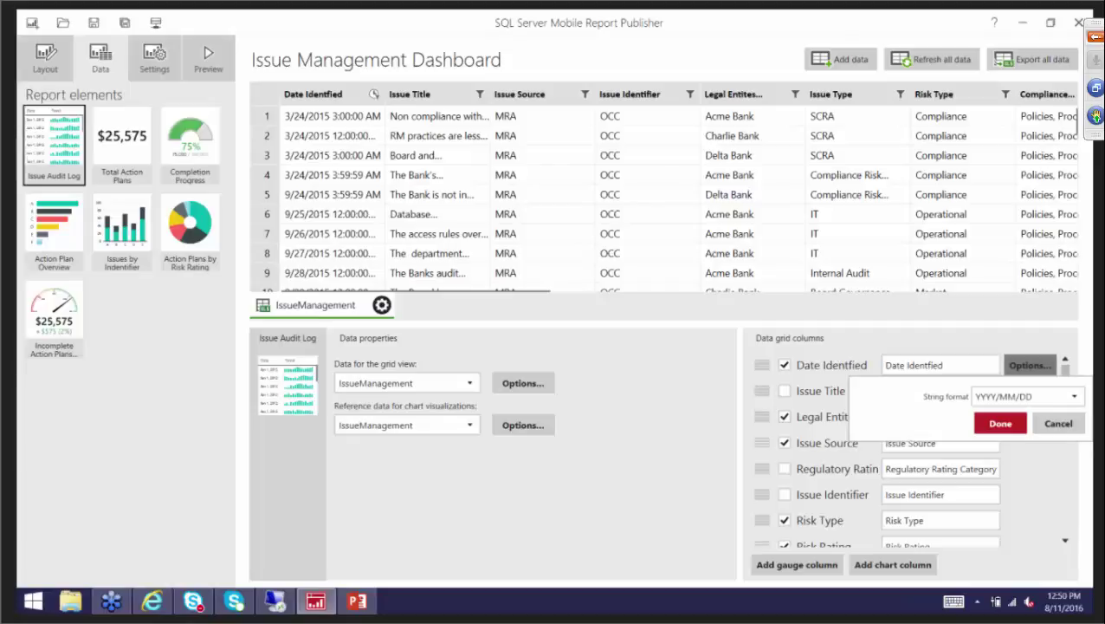
key(Return)
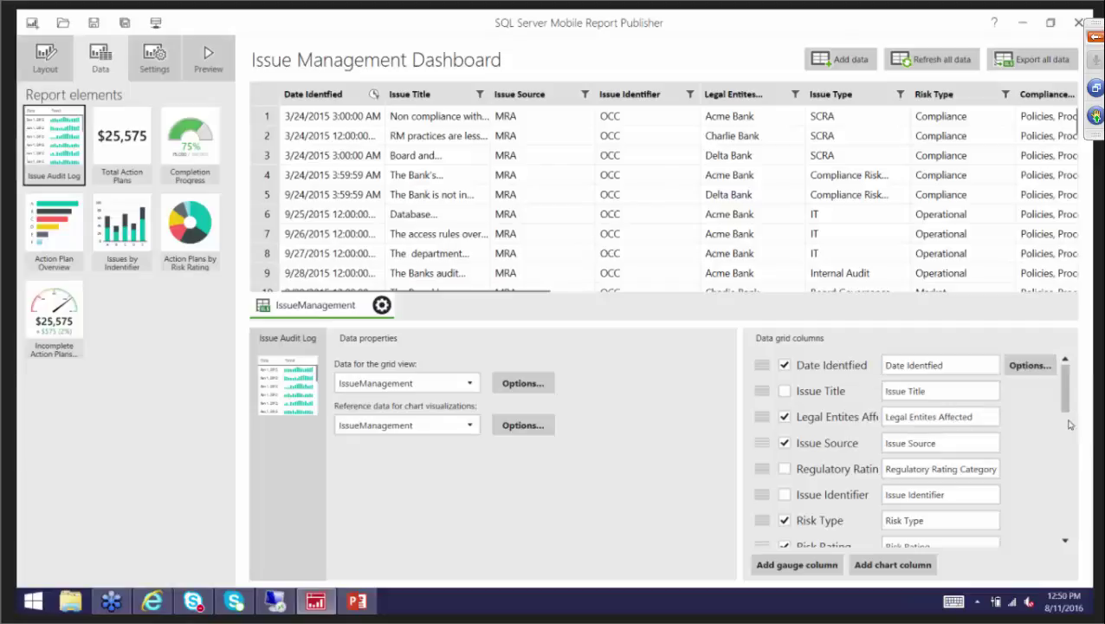
scroll(1039, 520, down, 1)
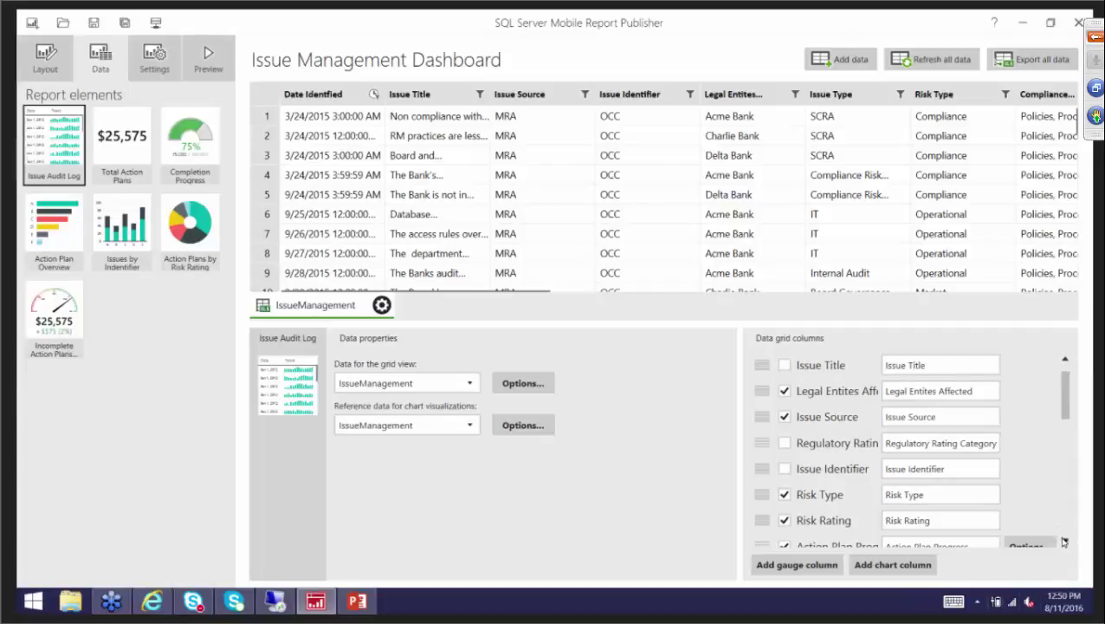
scroll(1063, 537, down, 1)
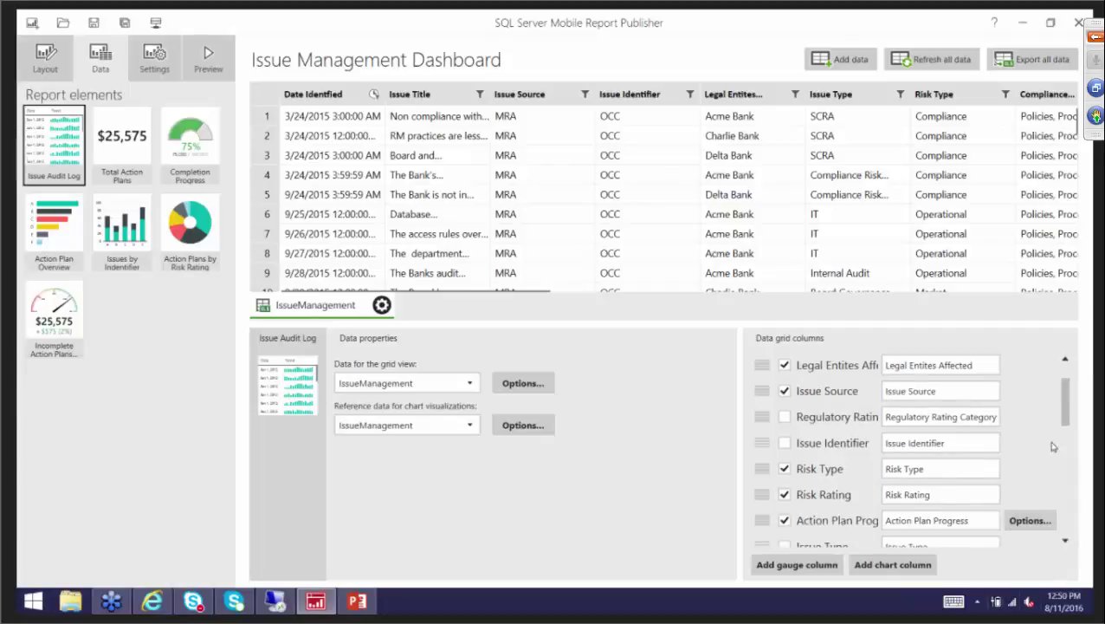
drag(1064, 399, 1066, 440)
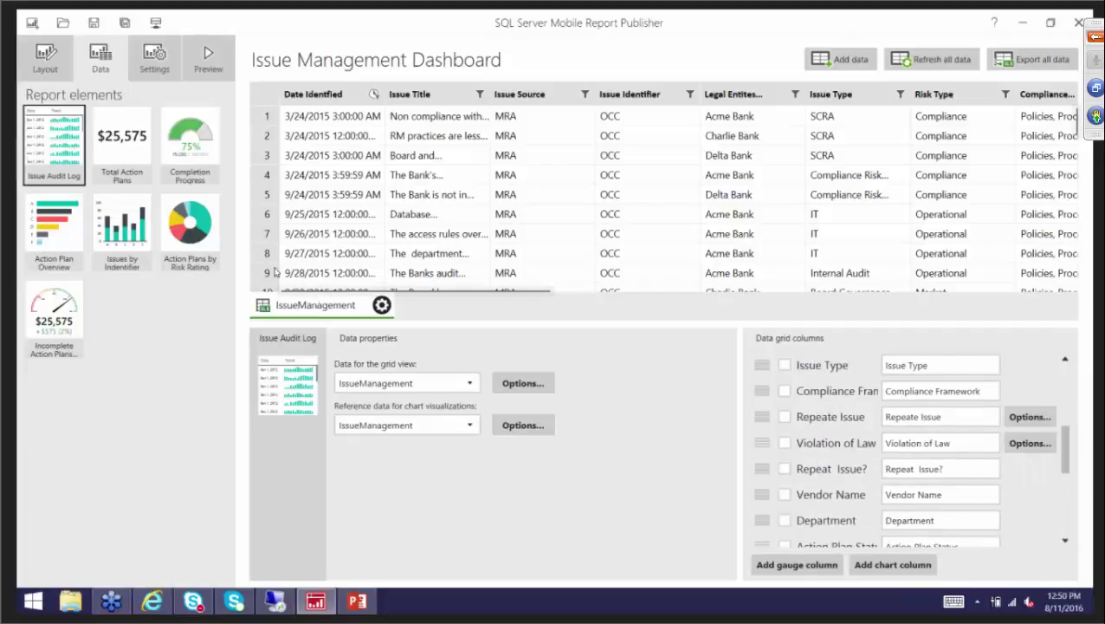
- Return to the dashboard layout and look through the available chart and map elements
click(68, 71)
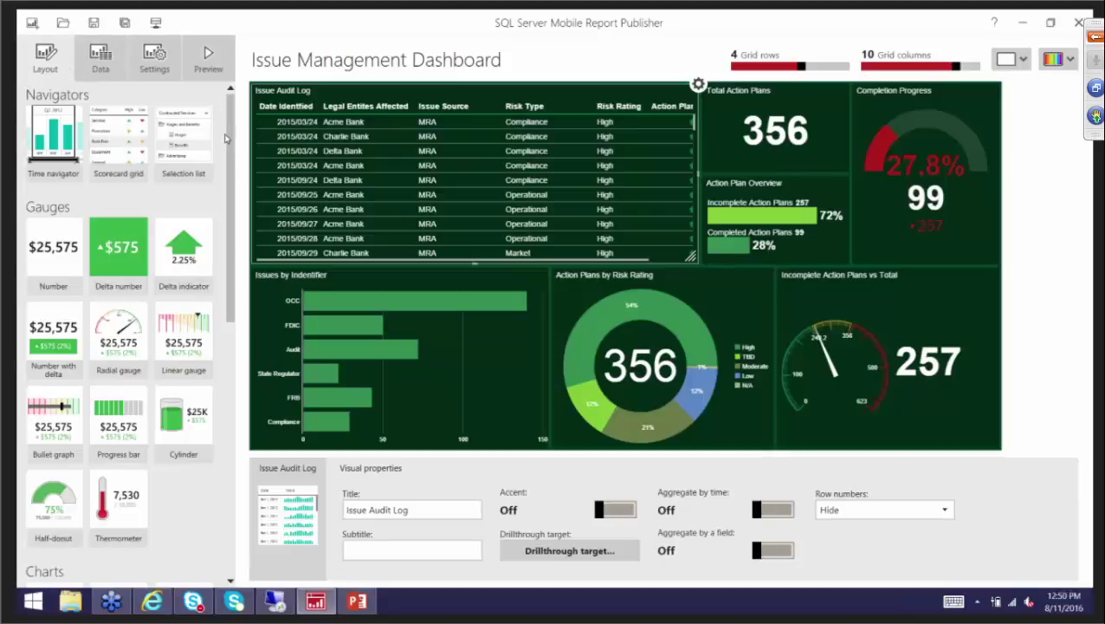
drag(225, 137, 249, 344)
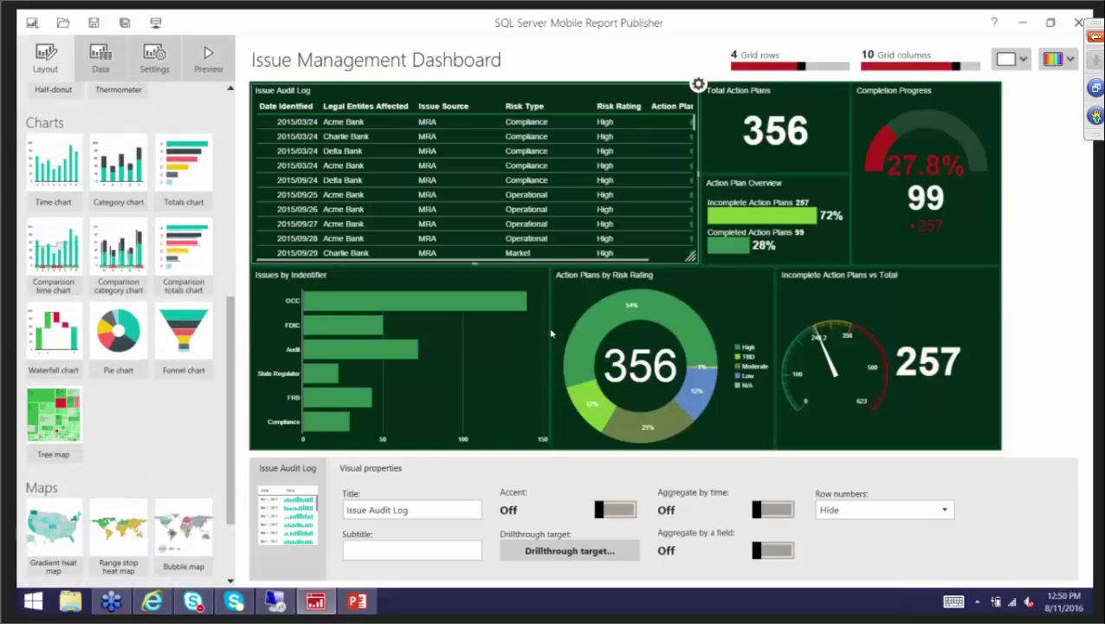
- Shrink the Incomplete Action Plans vs Total gauge to two columns by one row, and add a three-column gradient heat map beneath it
click(846, 338)
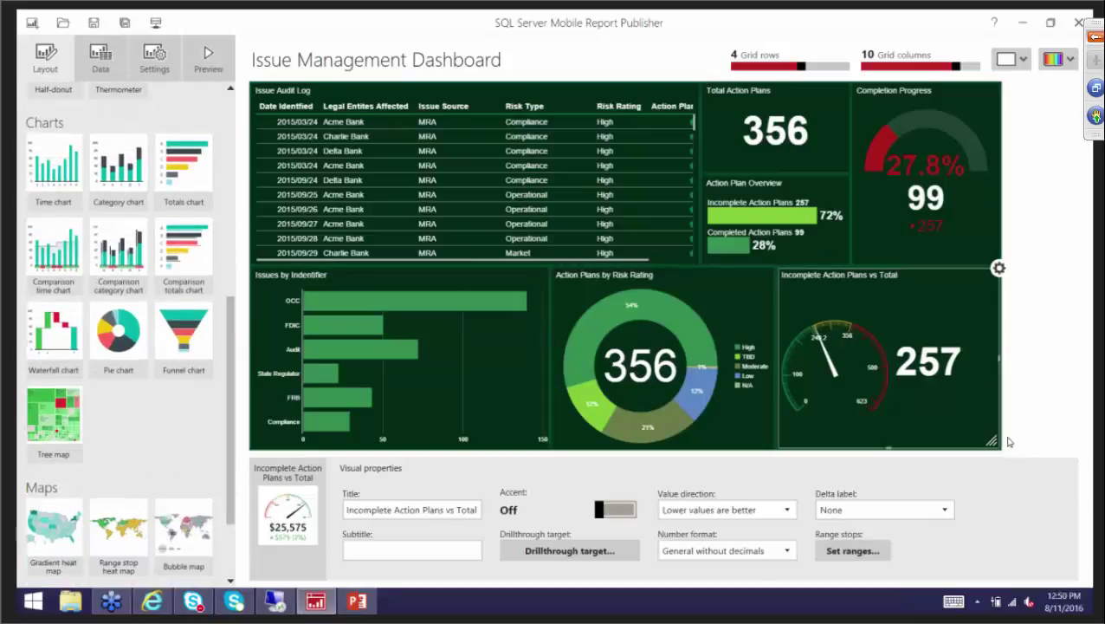
drag(992, 440, 919, 341)
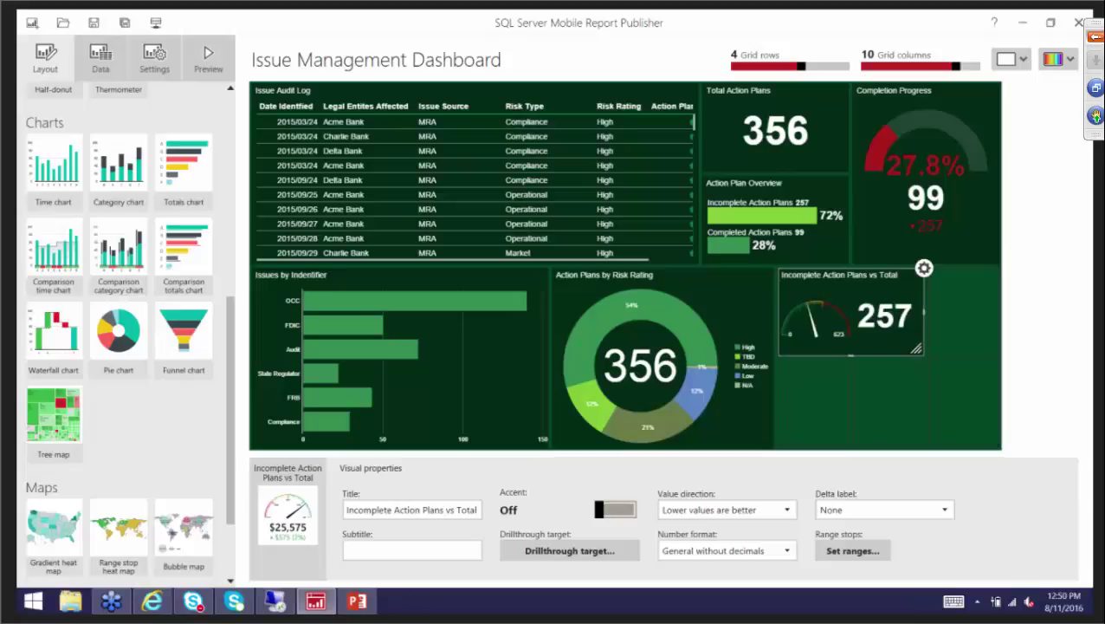
drag(60, 529, 1037, 388)
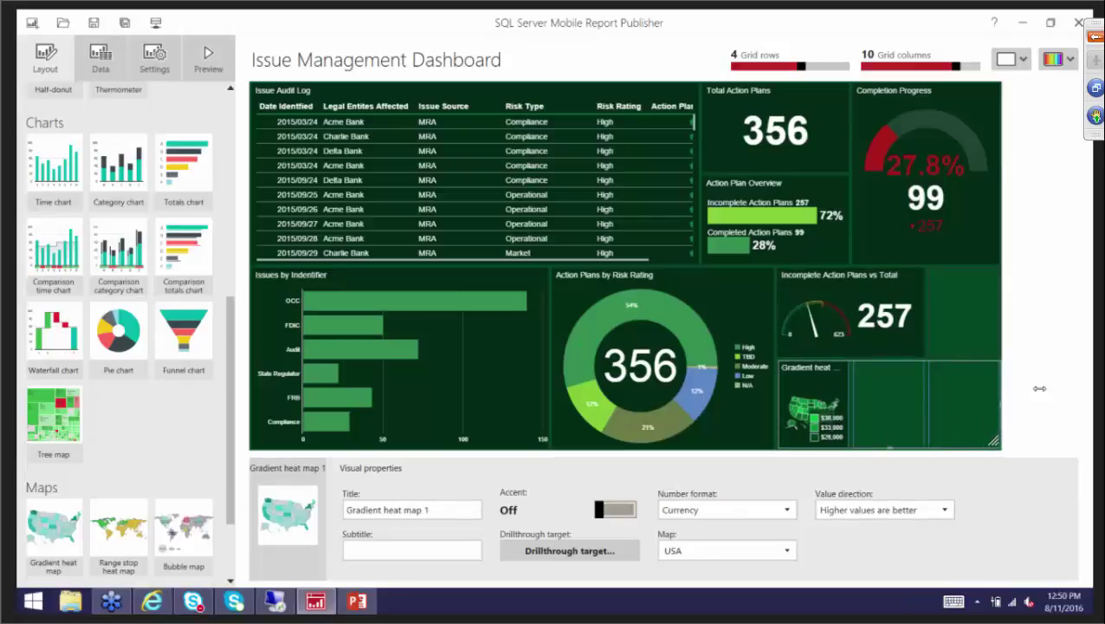
- Remove the Incomplete Action Plans vs Total gauge from the dashboard
click(908, 345)
drag(915, 347, 939, 341)
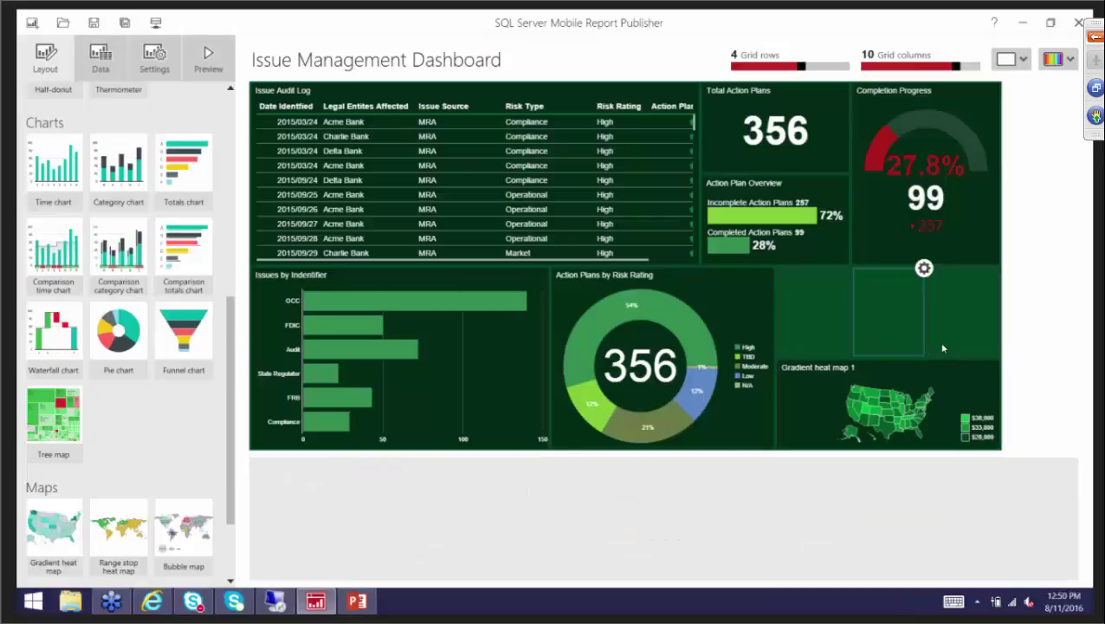
click(954, 364)
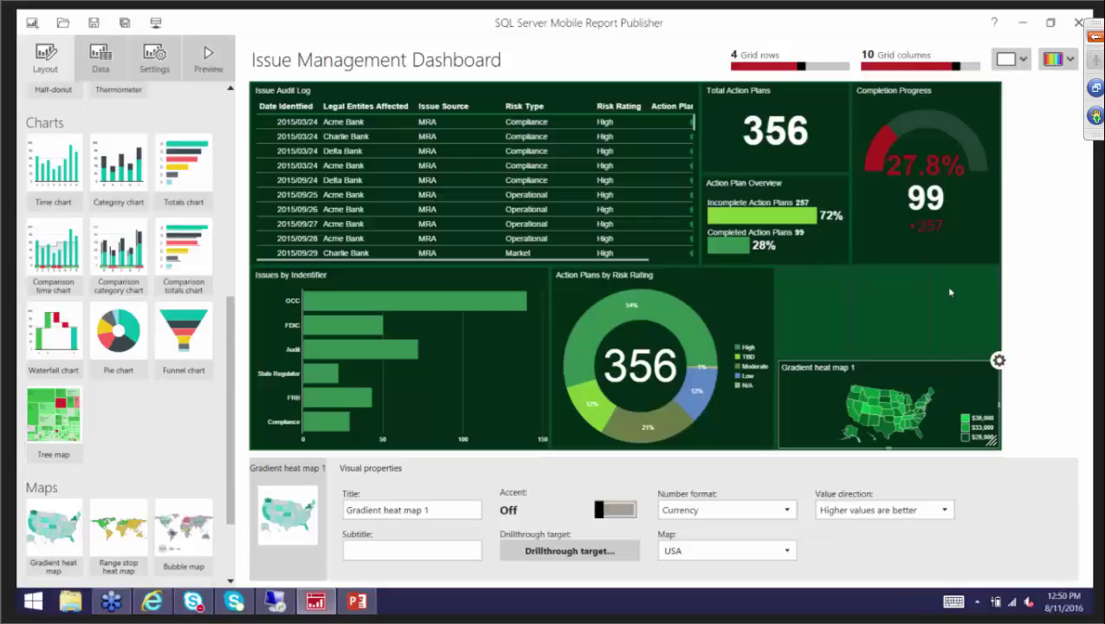
click(956, 328)
- Move the gradient heat map up into the space beside Action Plans by Risk Rating and extend its height to two rows
click(920, 404)
drag(920, 404, 933, 275)
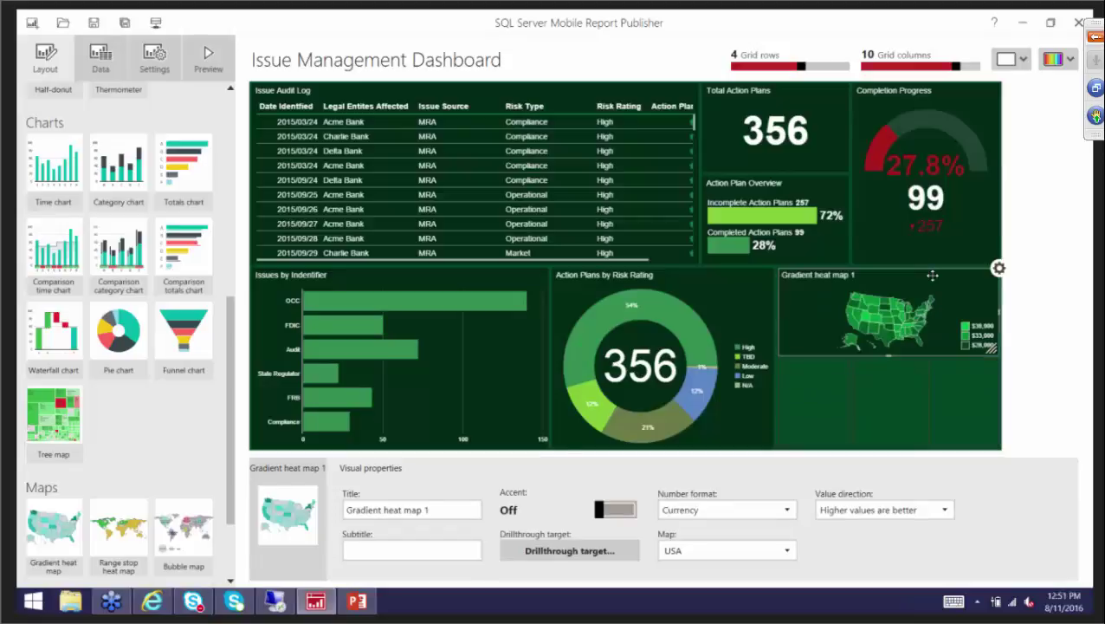
drag(888, 356, 878, 438)
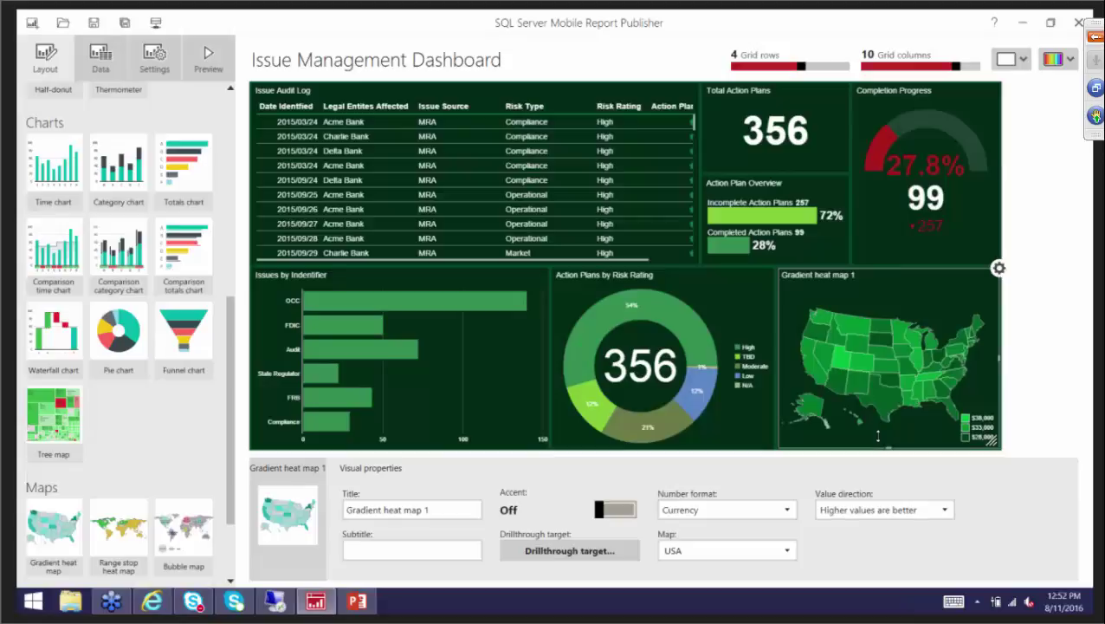
- Review the report settings, including currency, fiscal year start and client data caching, and return to the dashboard layout
click(154, 58)
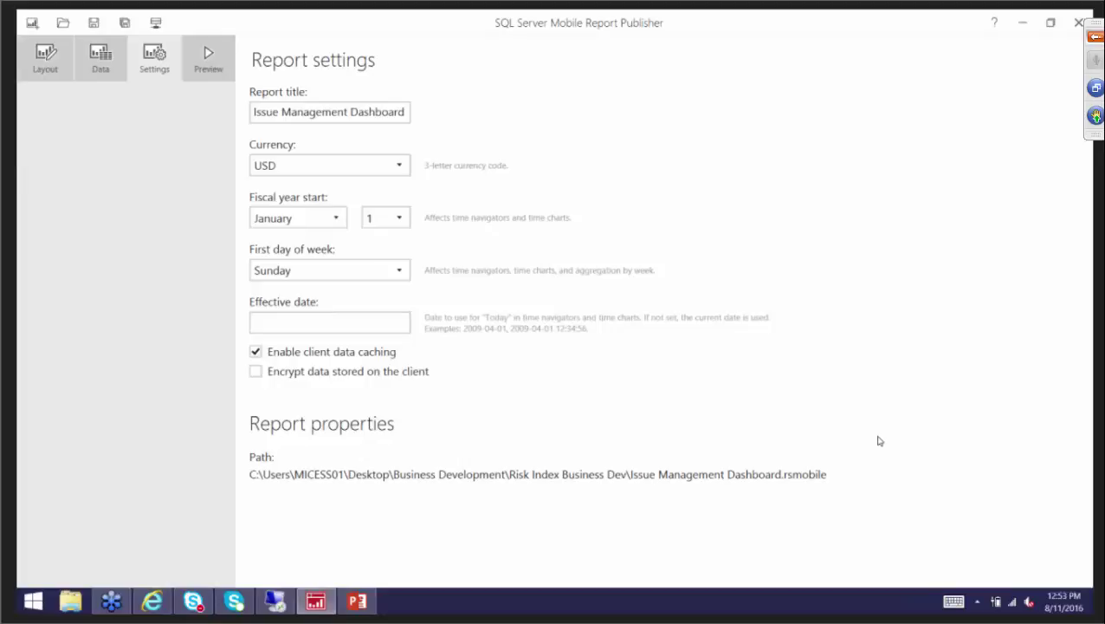
click(45, 58)
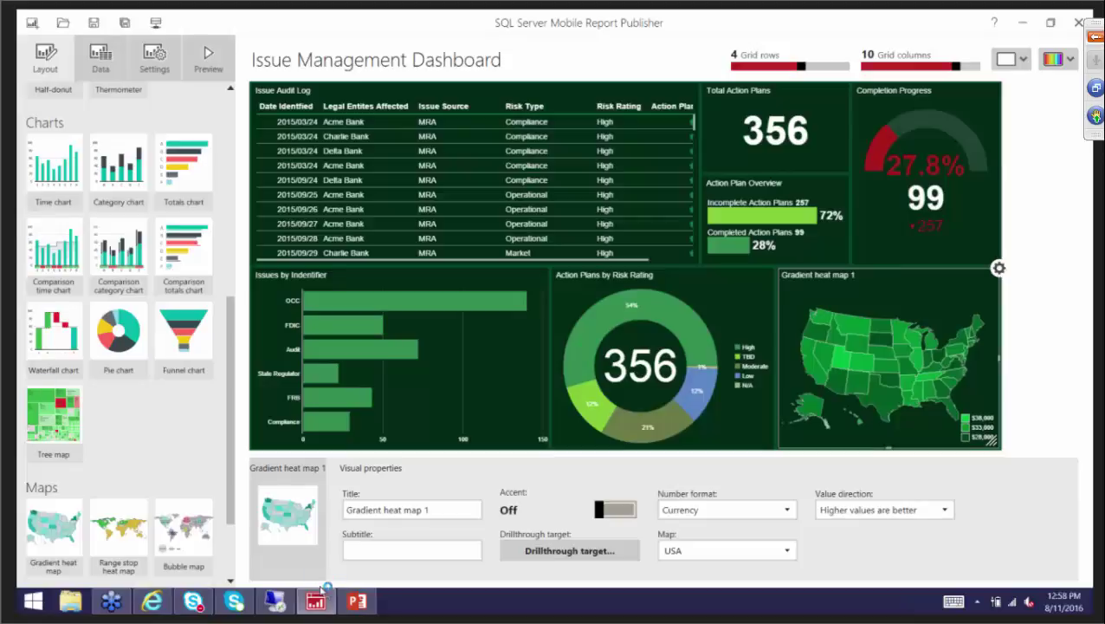
- Switch to PowerPoint, start the slide show at the Report User Experience slide and advance to the Questions slide
click(354, 602)
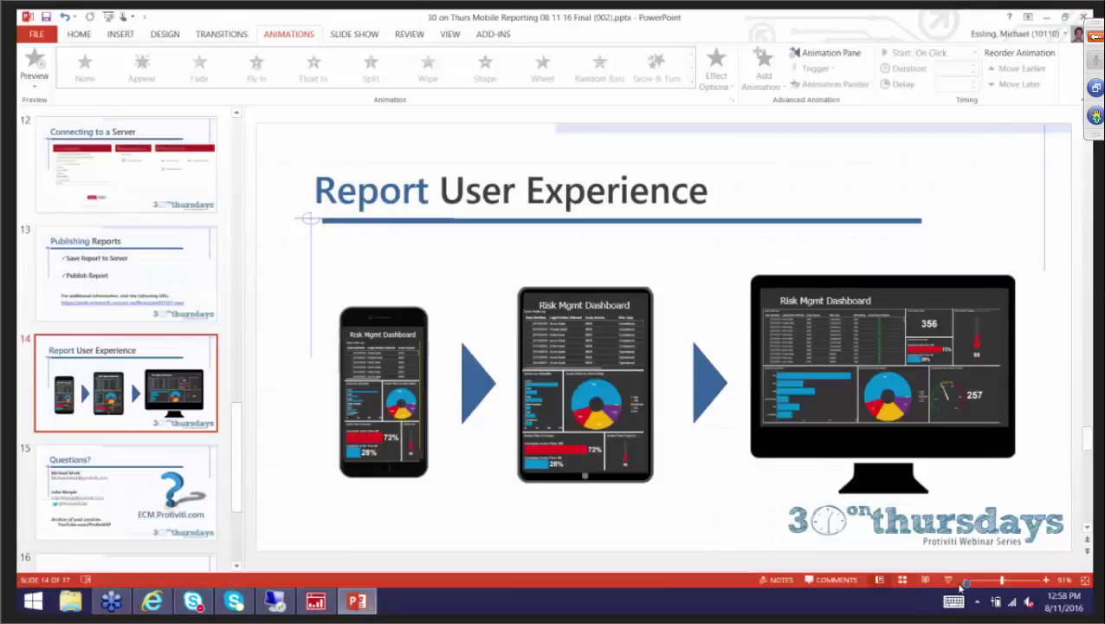
click(950, 581)
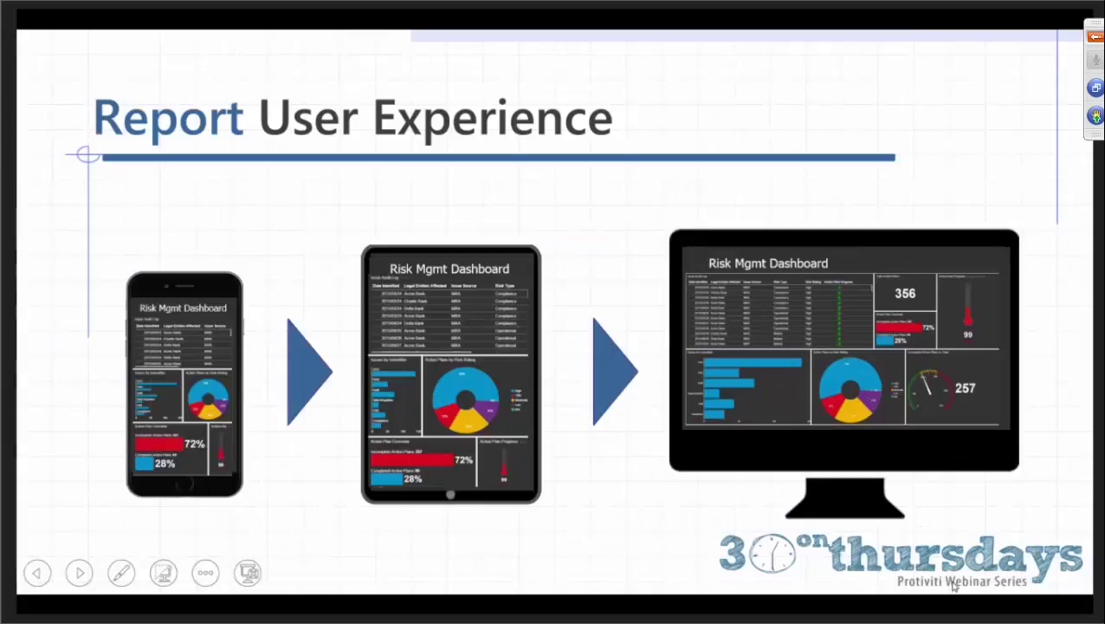
click(952, 586)
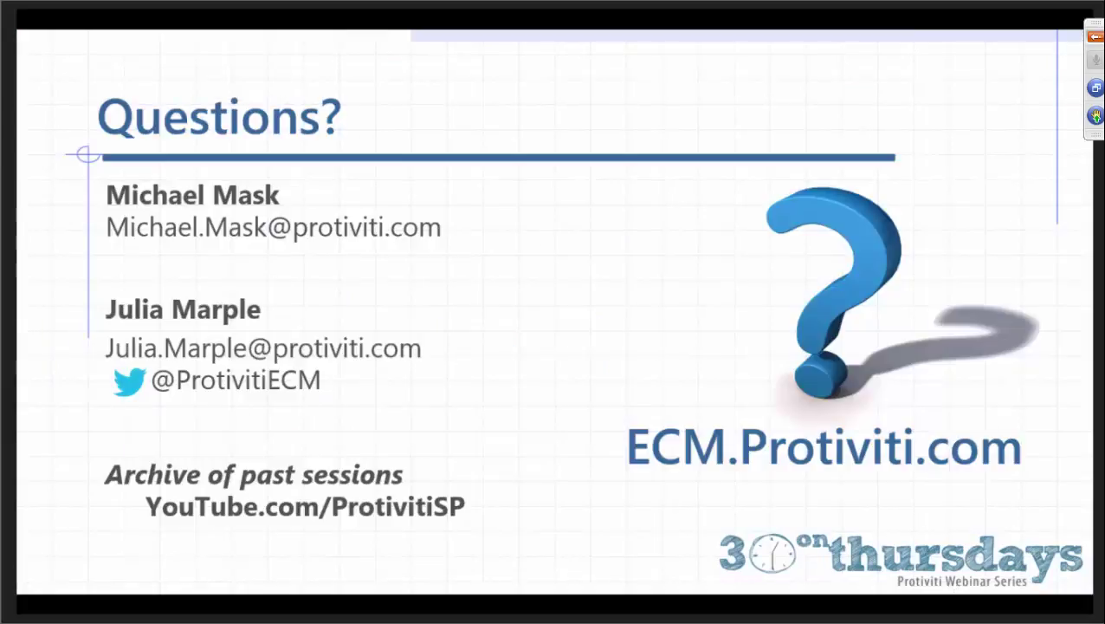